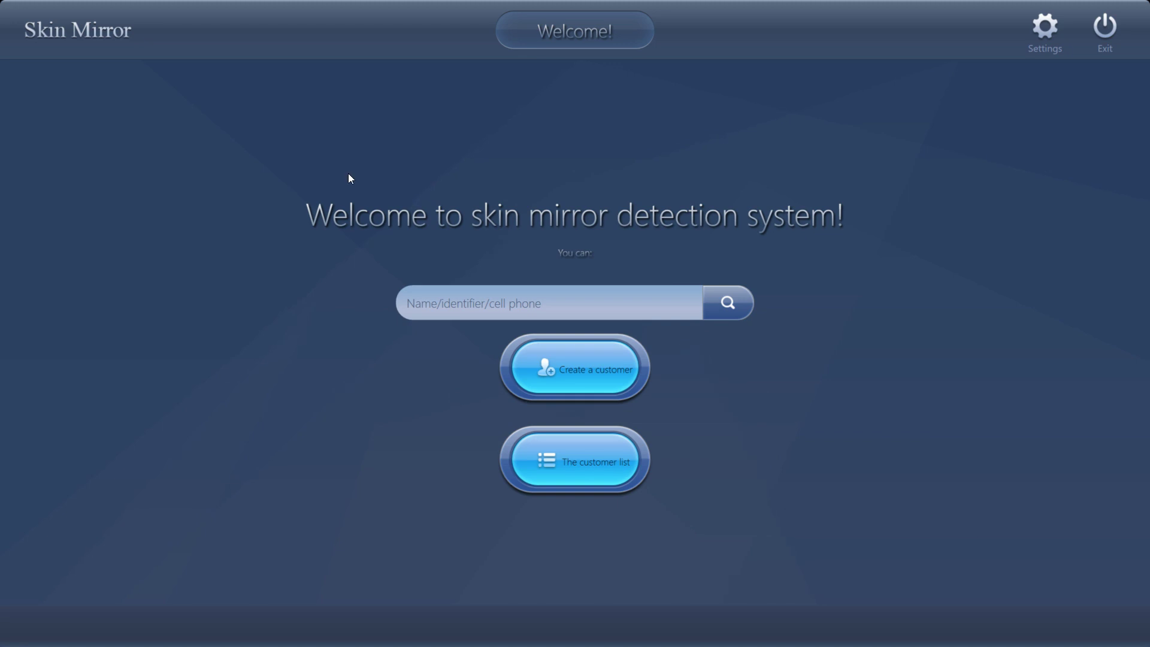
- Start a new customer record, entering the customer's name and identifier and selecting the age 25
left_click(602, 382)
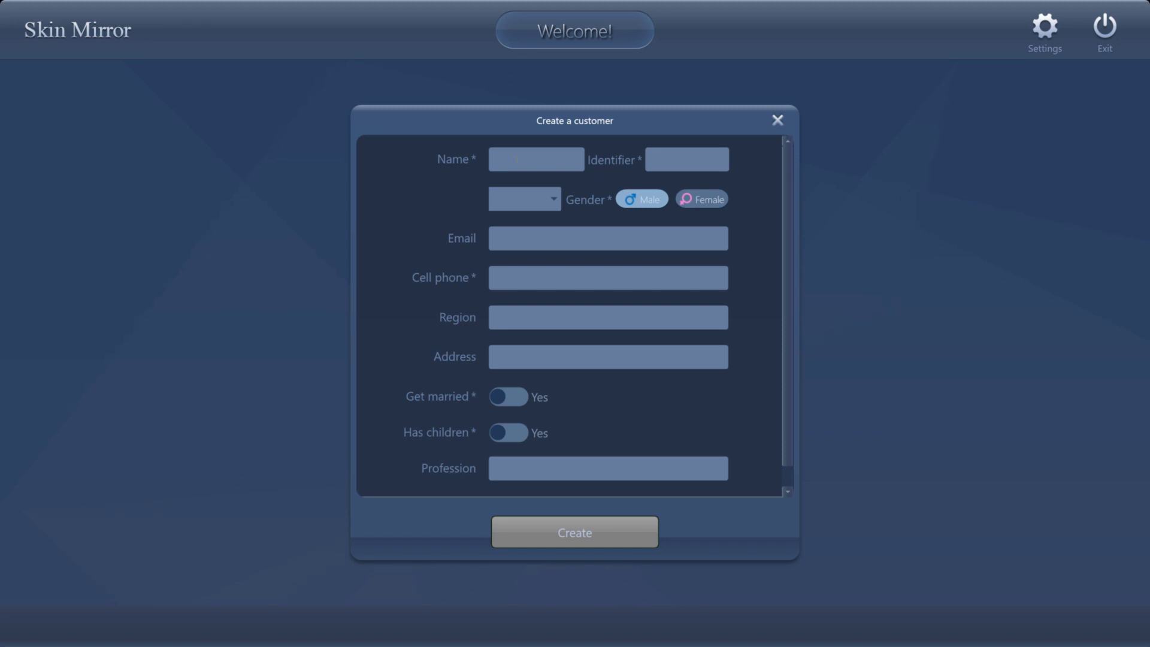
type("Andy")
key("Return")
left_click(555, 196)
scroll(505, 318, "down", 3)
scroll(505, 318, "down", 3)
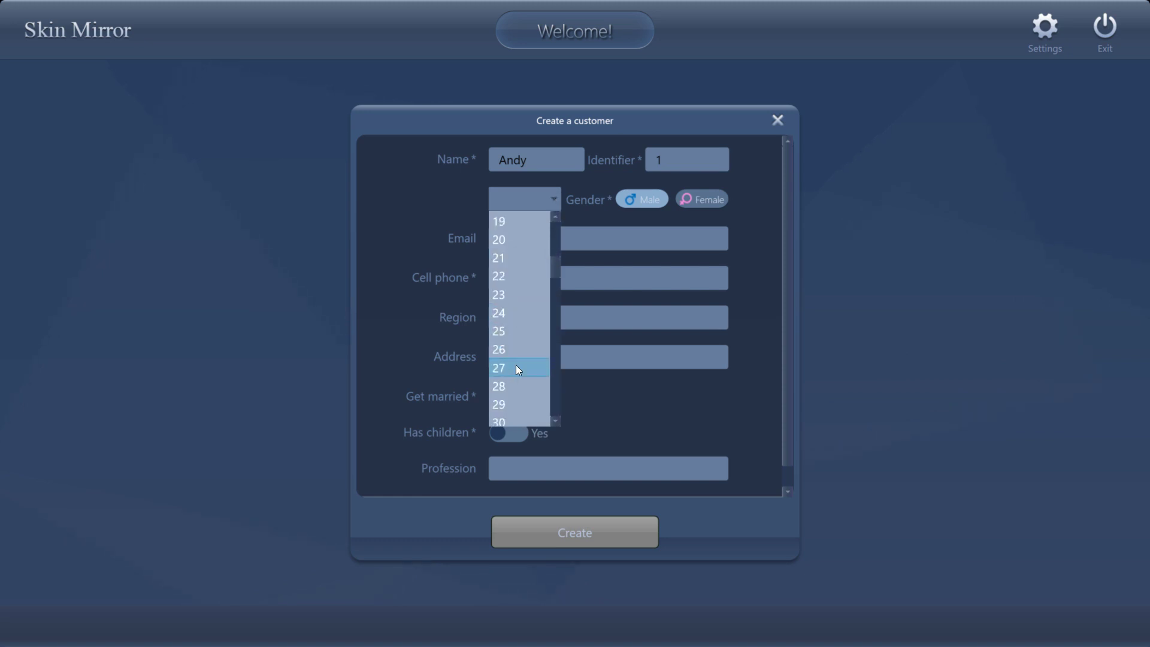
left_click(513, 332)
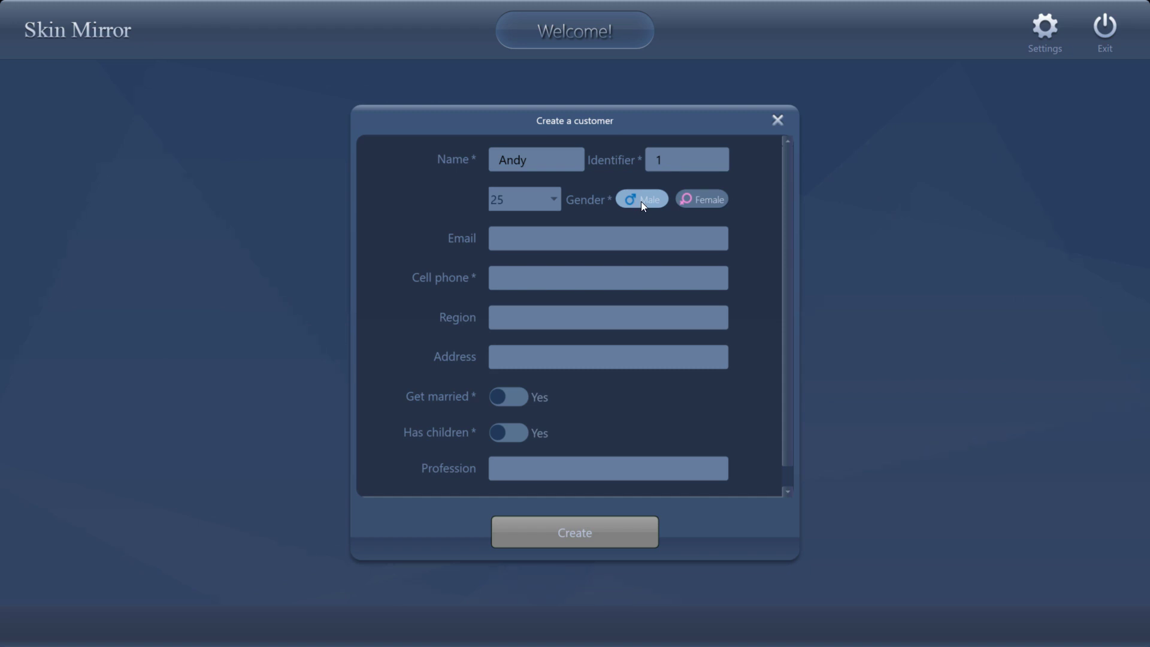
- Set the customer's gender to Male and enter the cell phone number
left_click(716, 199)
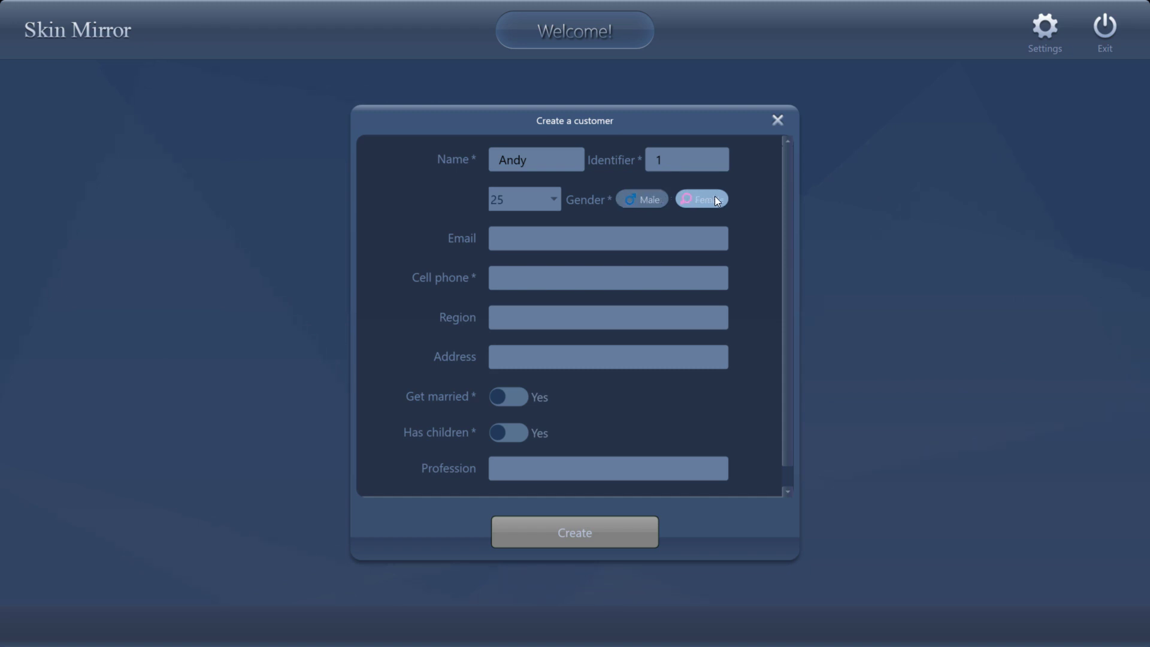
left_click(660, 201)
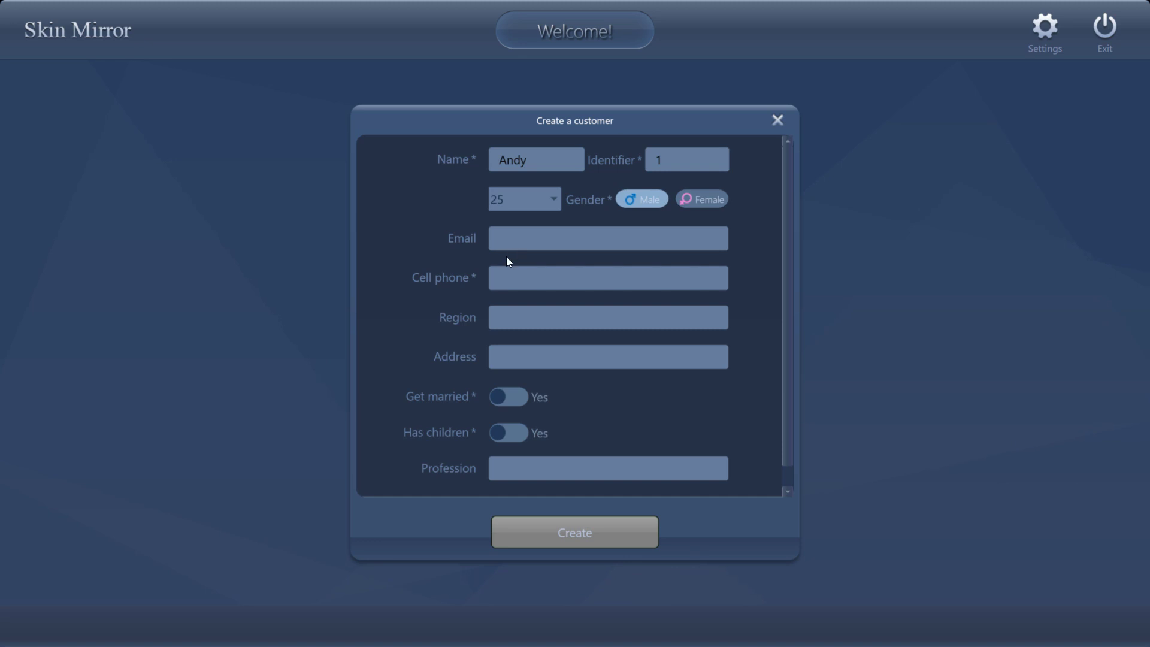
left_click(512, 282)
type("12345")
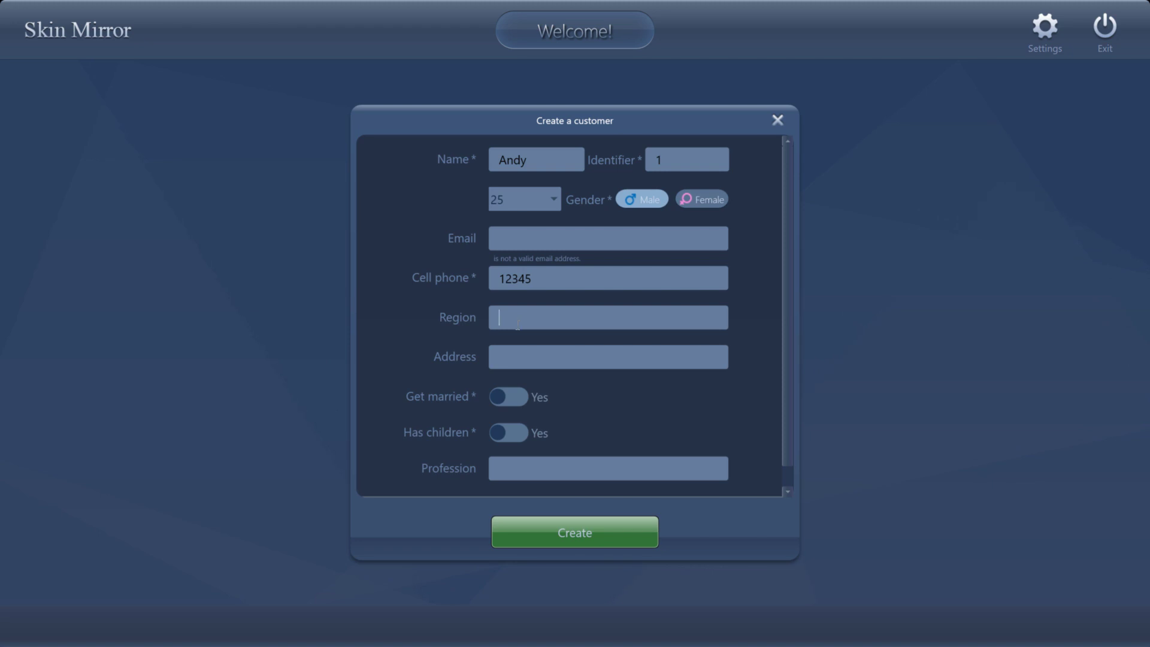
- Switch the married, children and cosmetology options over and back, and create the customer record
scroll(502, 367, "down", 1)
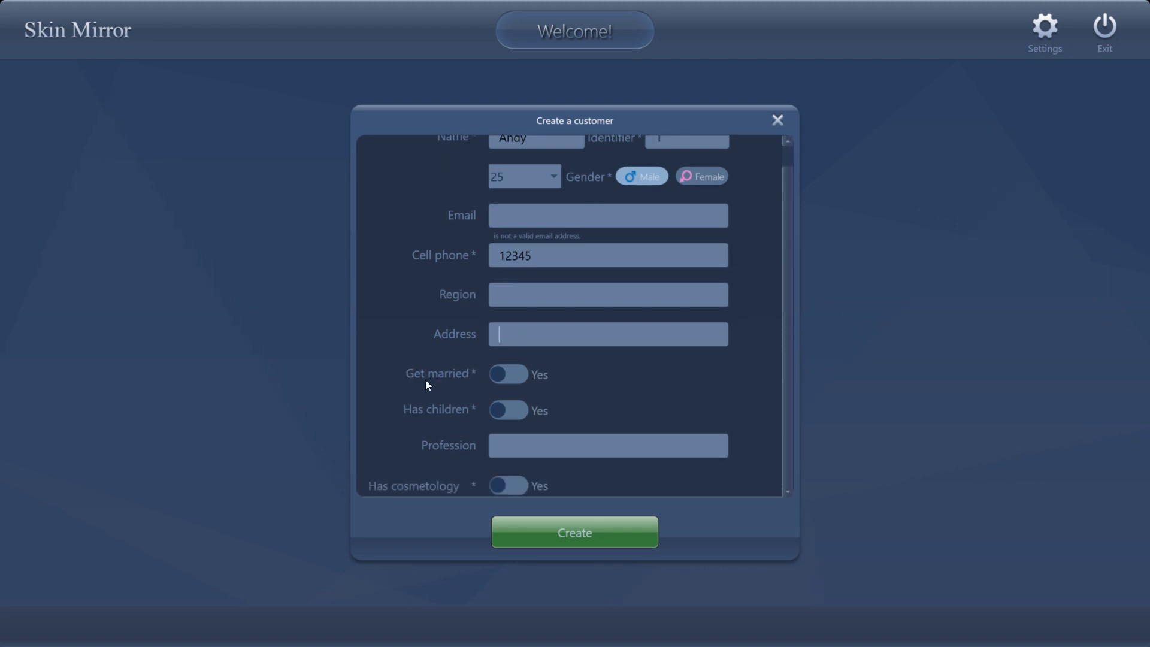
left_click(509, 377)
left_click(511, 379)
left_click(508, 415)
left_click(511, 417)
left_click(512, 486)
left_click(514, 486)
left_click(569, 538)
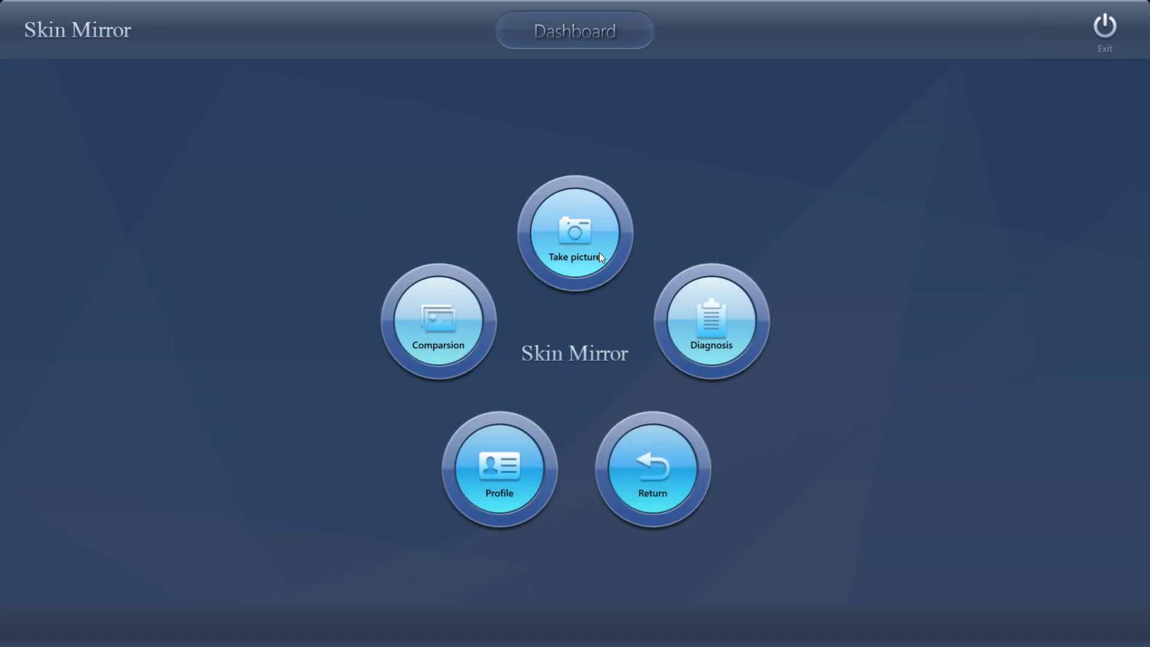
- Take the customer's facial pictures under the daylight, cross-polarized and UV lamps, and run the diagnosis on them
left_click(597, 248)
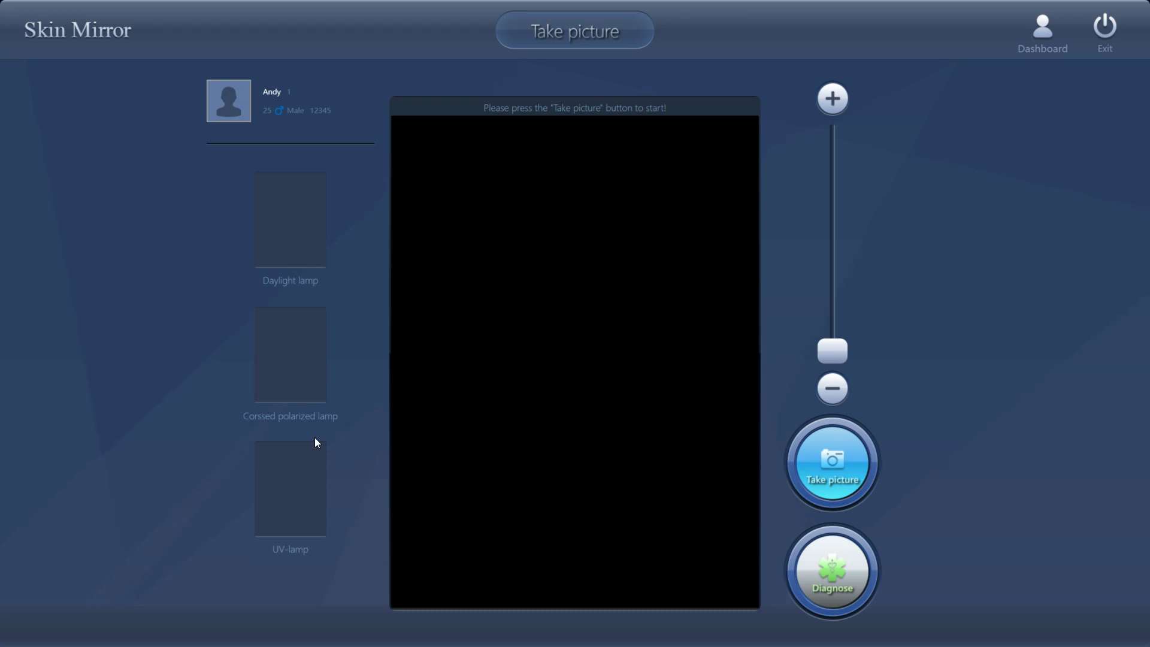
left_click(820, 464)
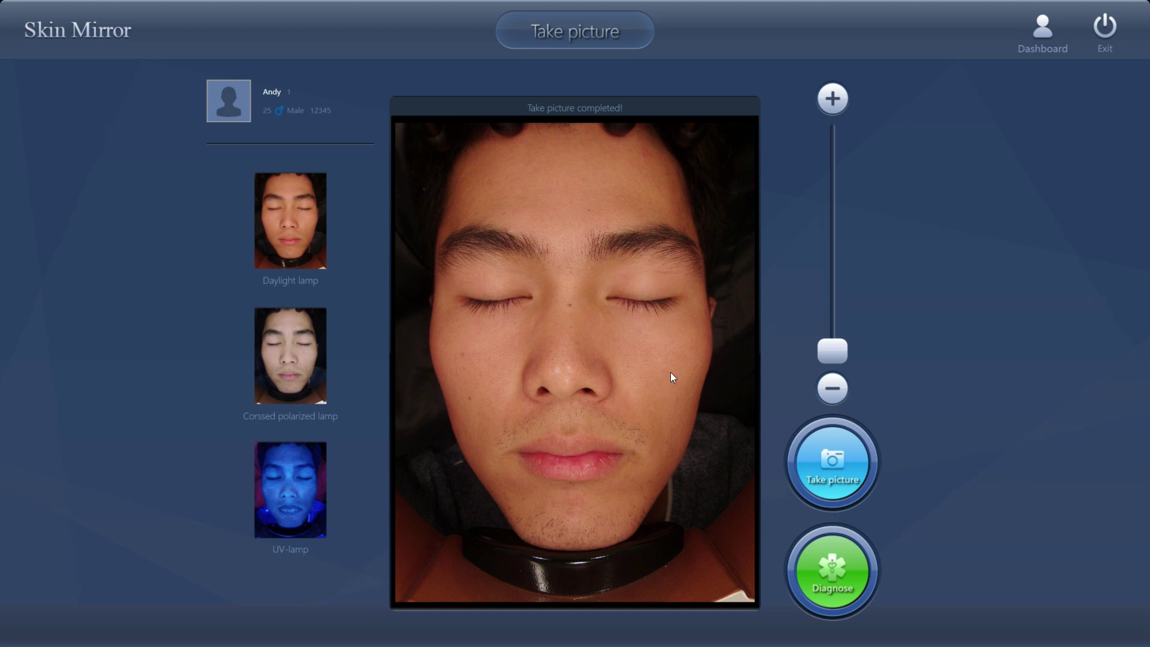
left_click(831, 588)
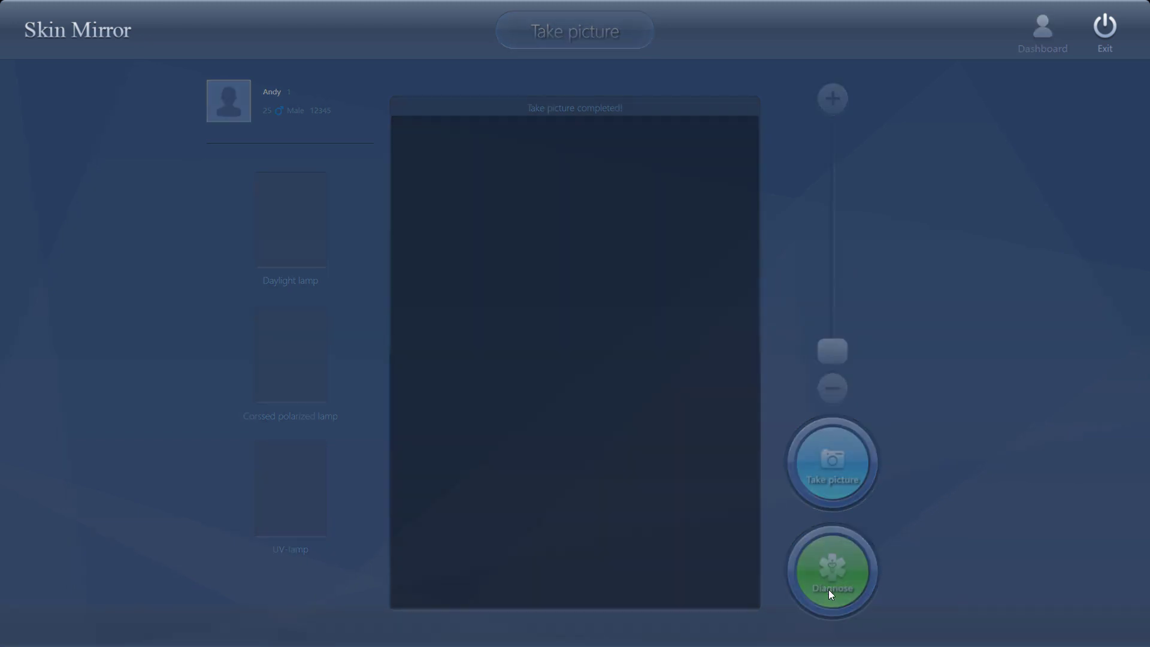
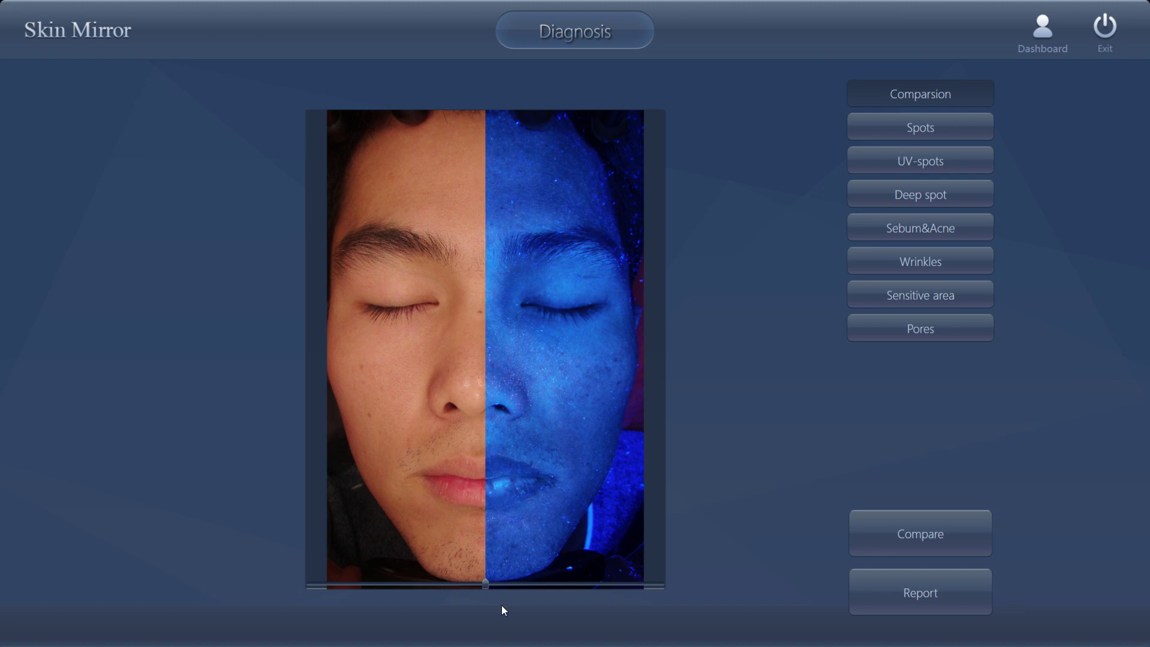
- Shift the daylight–UV comparison divider to show more of the UV picture, and examine the enlarged Spots result from chin to forehead
left_click_drag(485, 586, 458, 561)
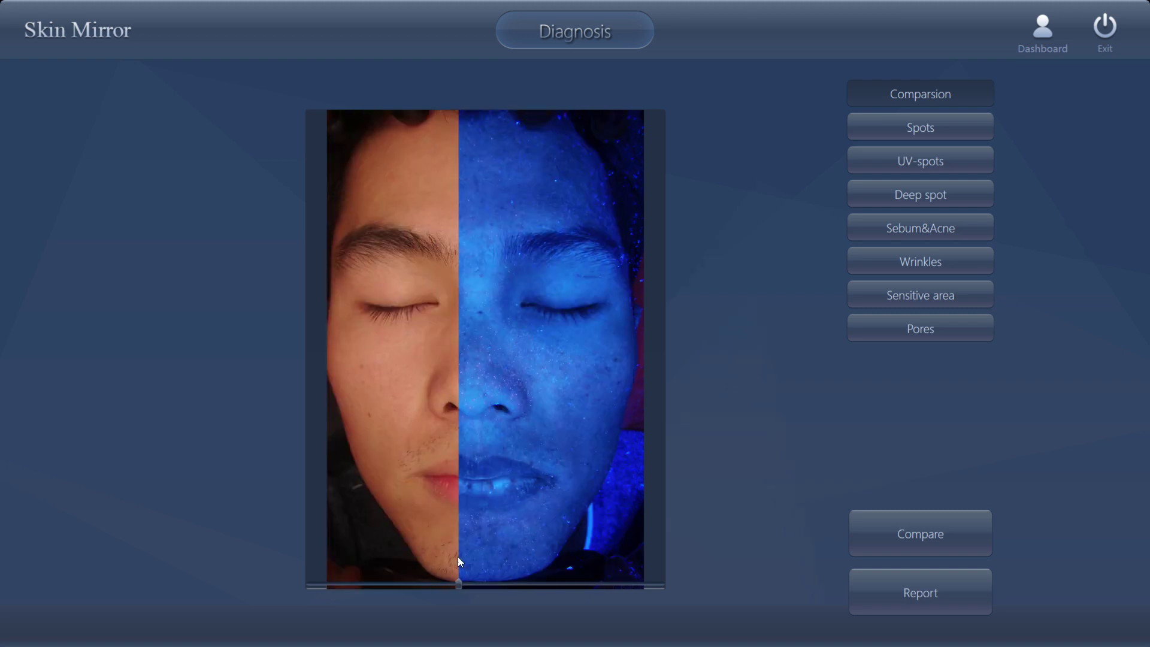
left_click(957, 128)
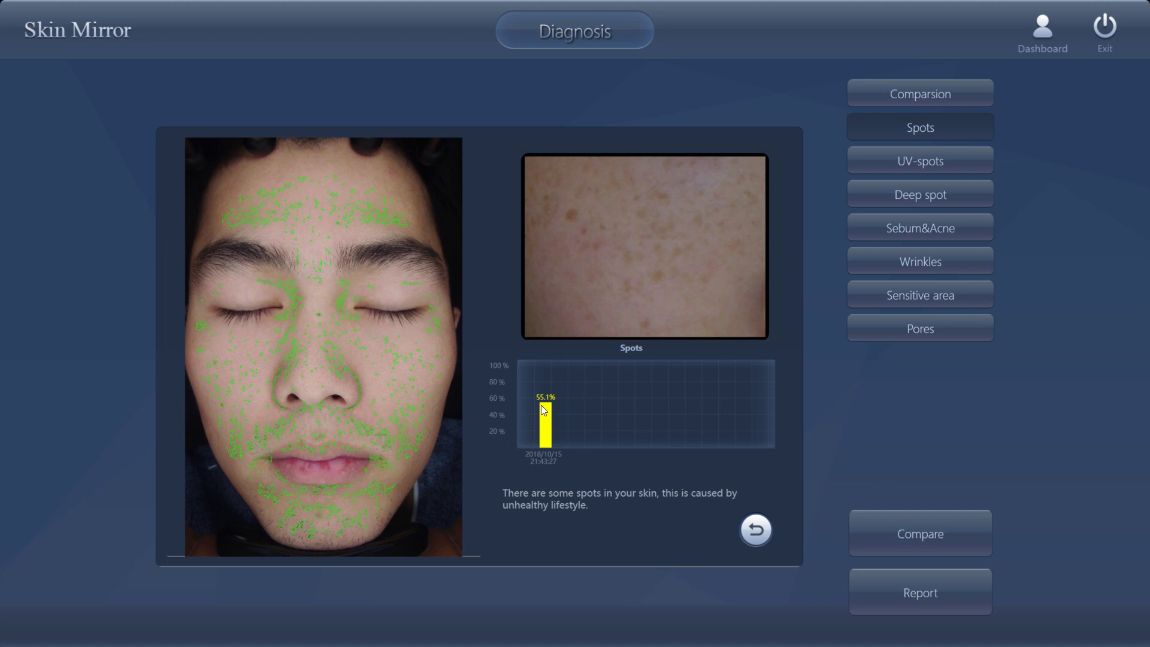
left_click(301, 381)
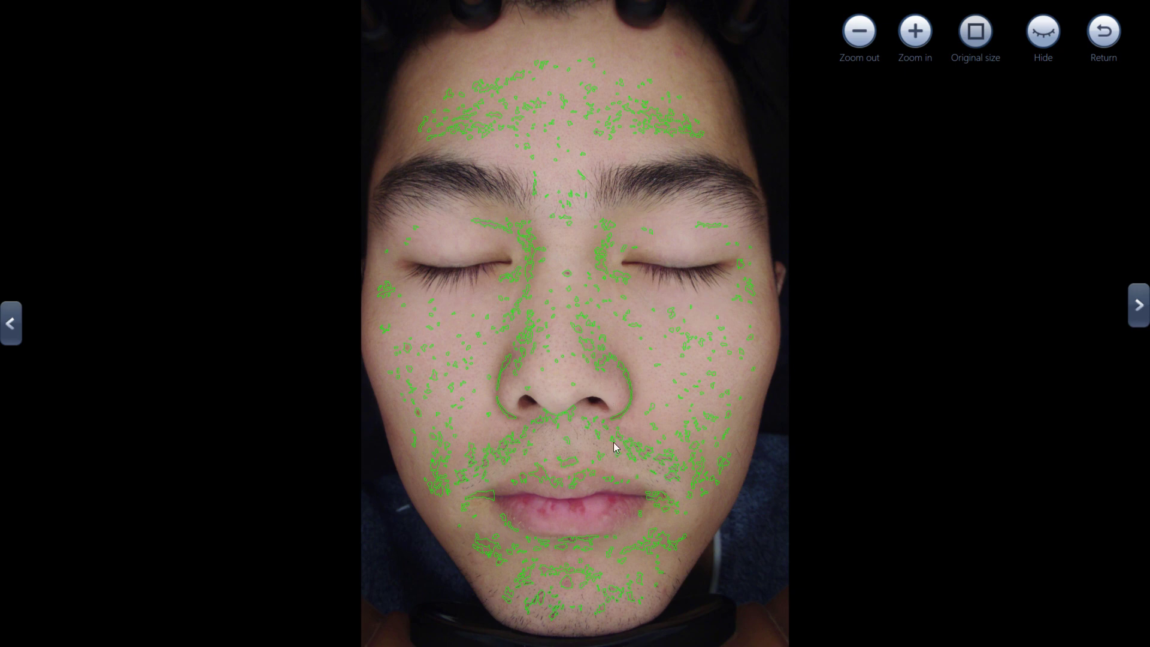
left_click(917, 37)
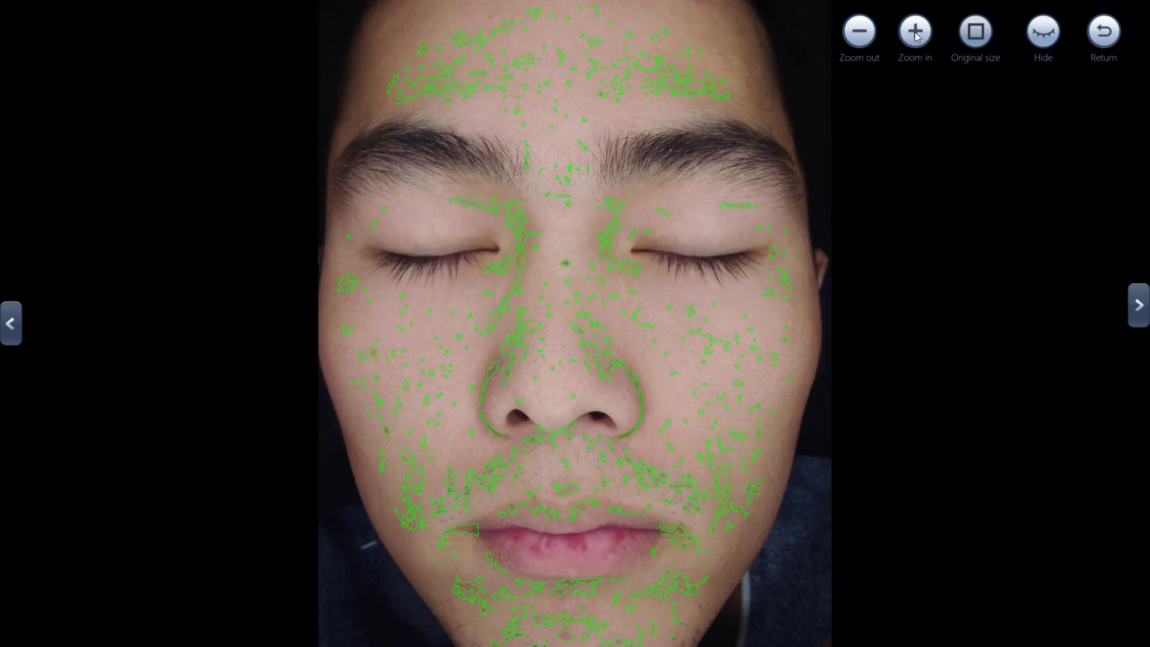
left_click(917, 37)
scroll(752, 419, "down", 3)
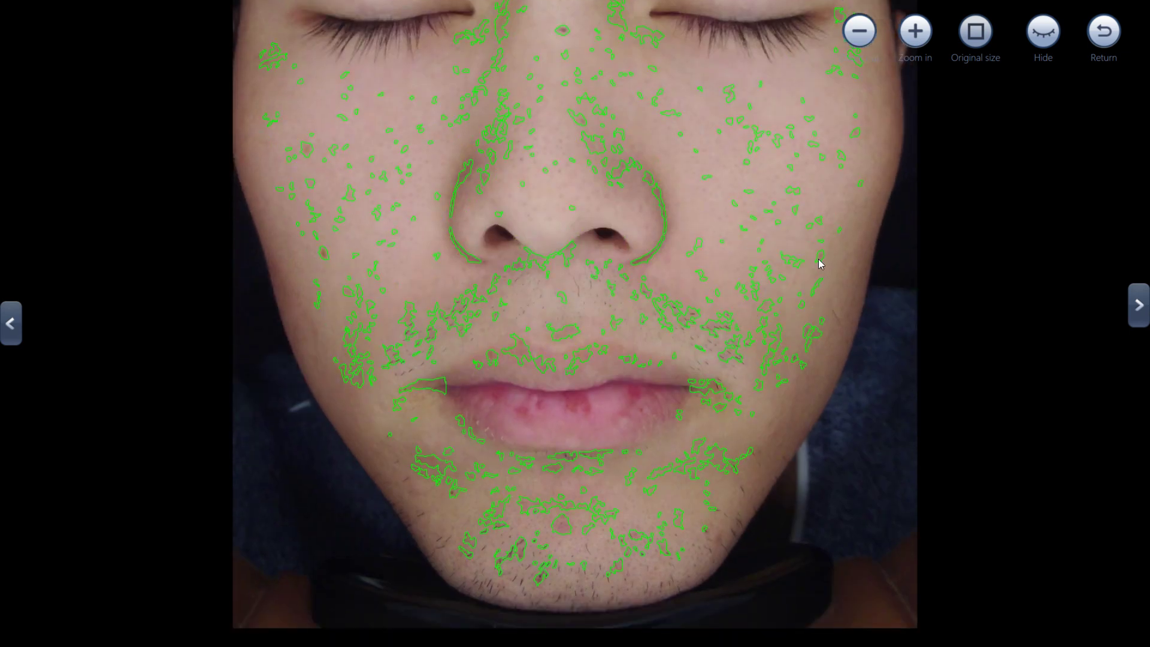
scroll(732, 175, "up", 4)
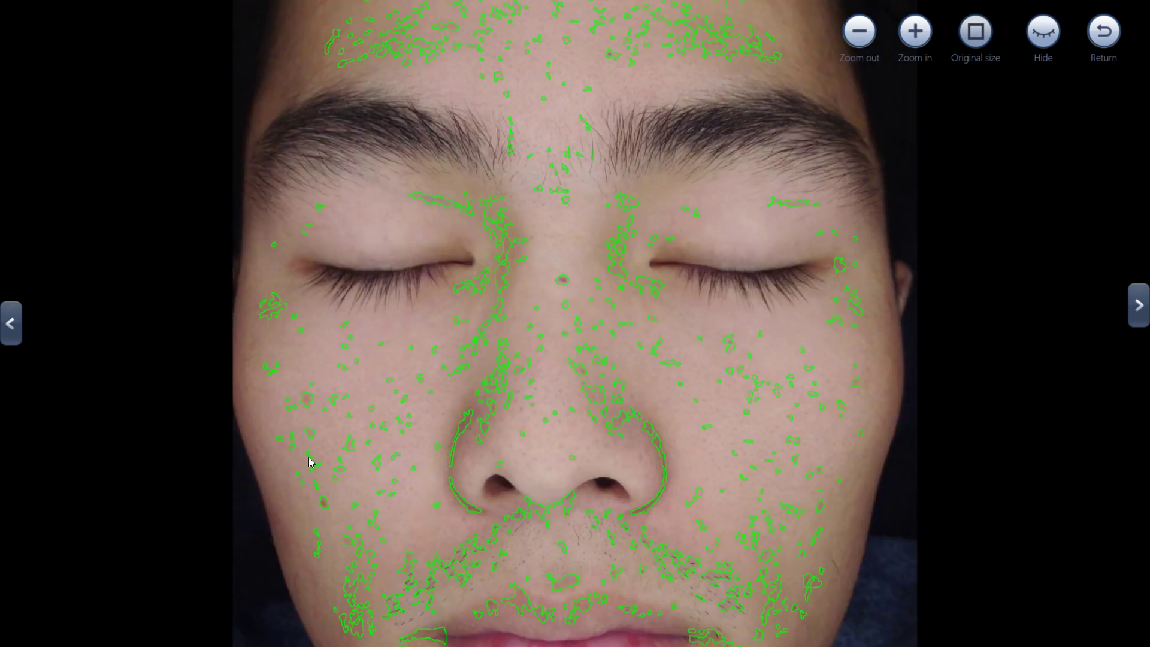
scroll(509, 462, "up", 3)
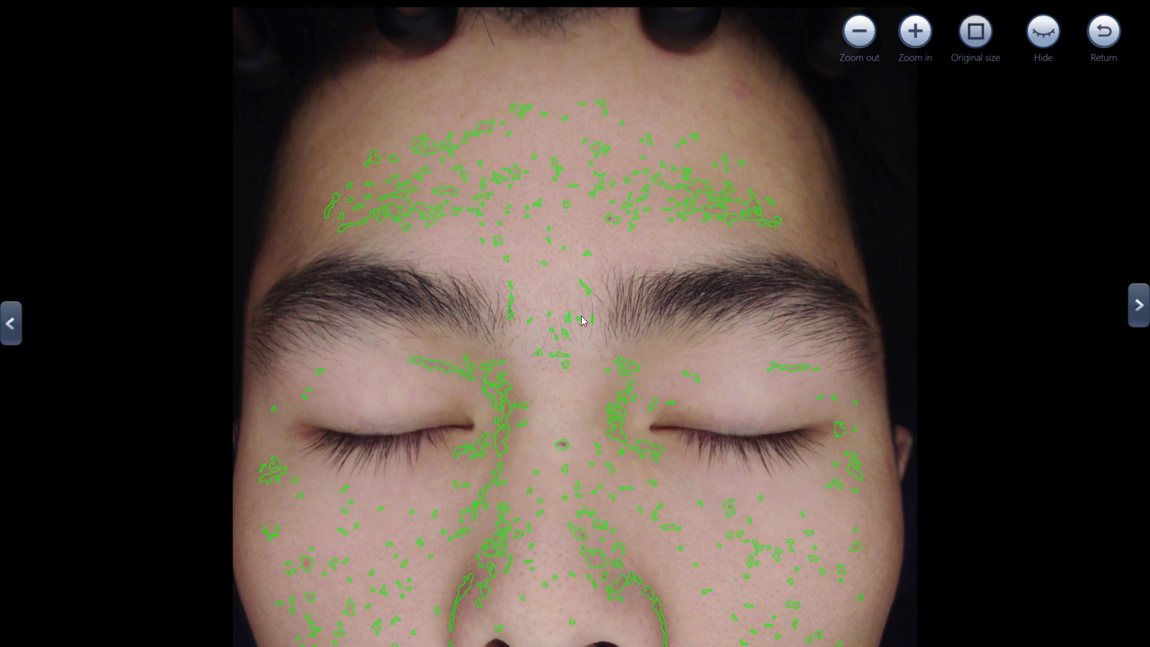
- Hide and restore the spot markings, inspect the forehead at original size, and return to the diagnosis overview
left_click(1056, 37)
left_click(1052, 37)
left_click(981, 44)
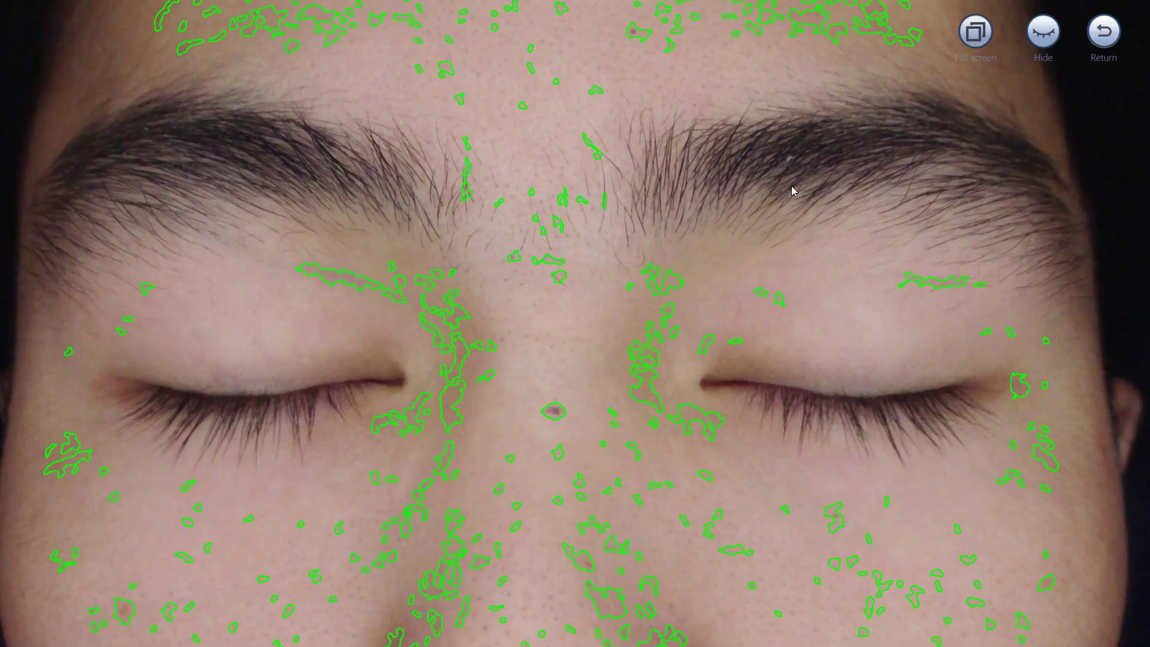
scroll(742, 403, "up", 3)
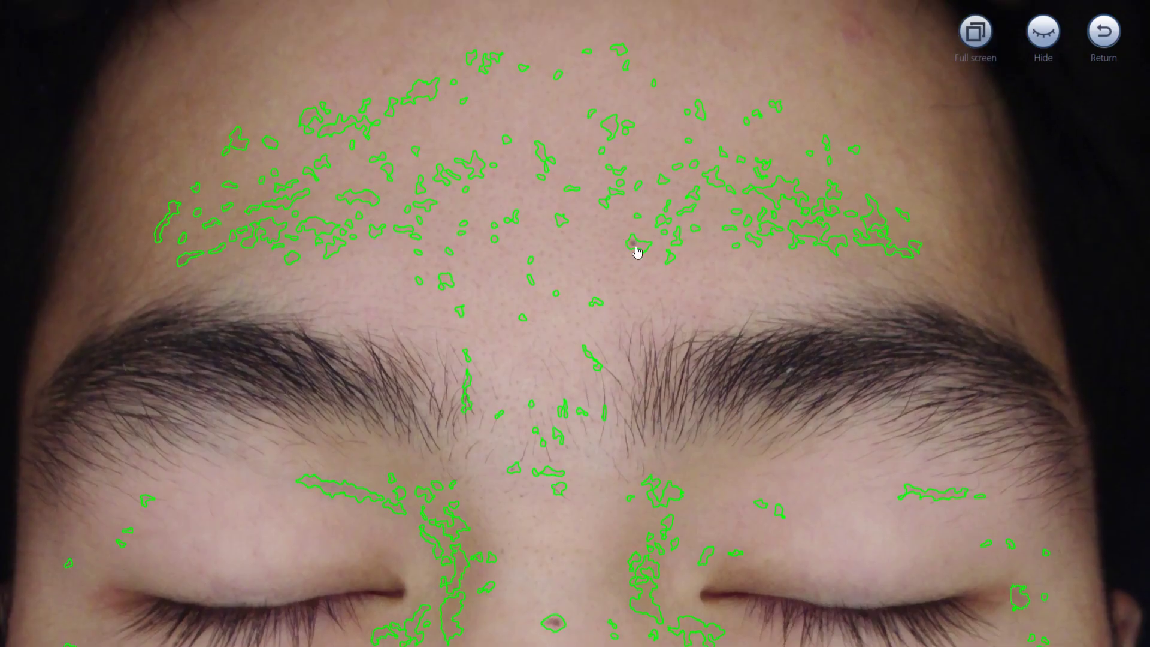
left_click(1111, 46)
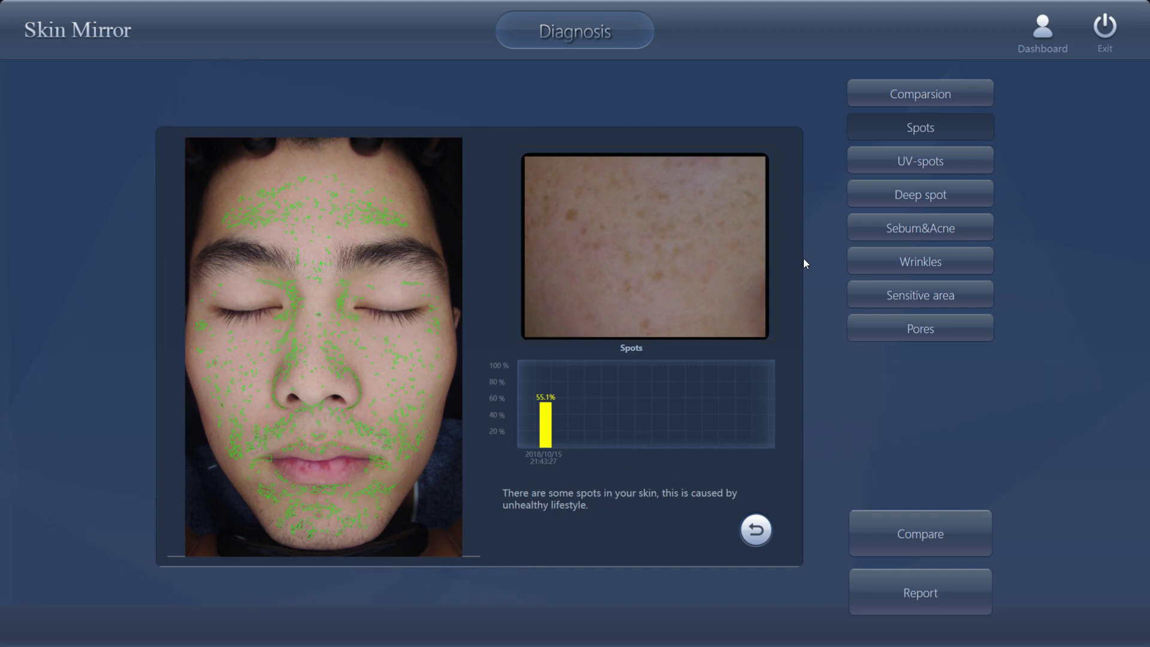
- Examine the UV-spots result enlarged across the lower and upper face, and return to the diagnosis overview
left_click(937, 163)
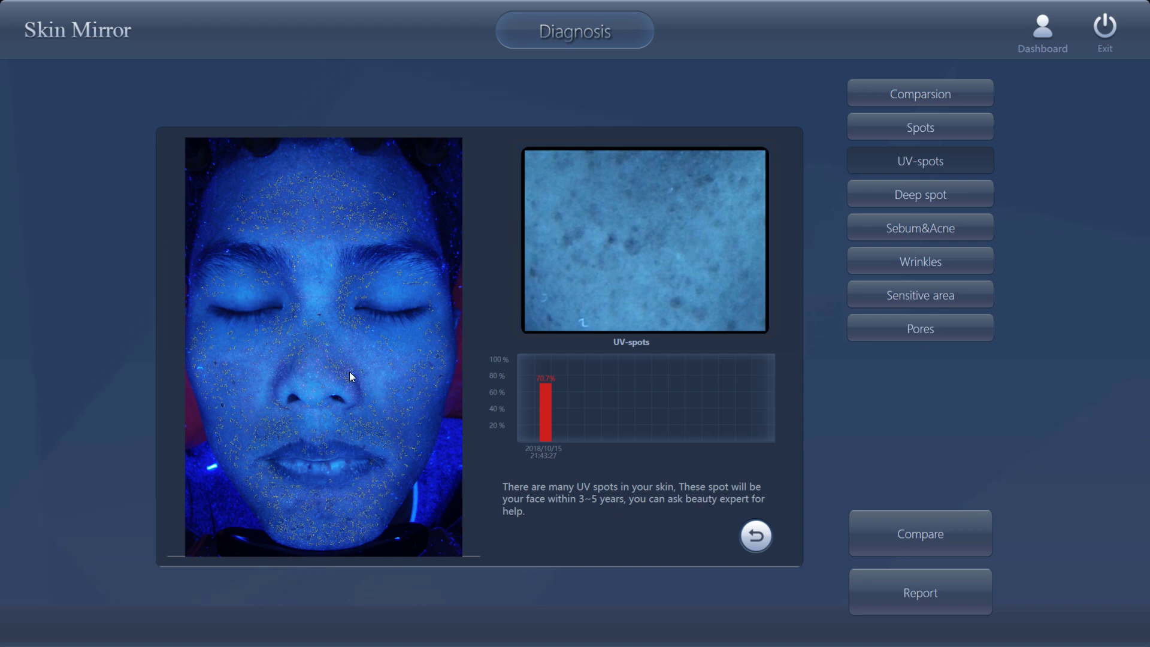
left_click(266, 345)
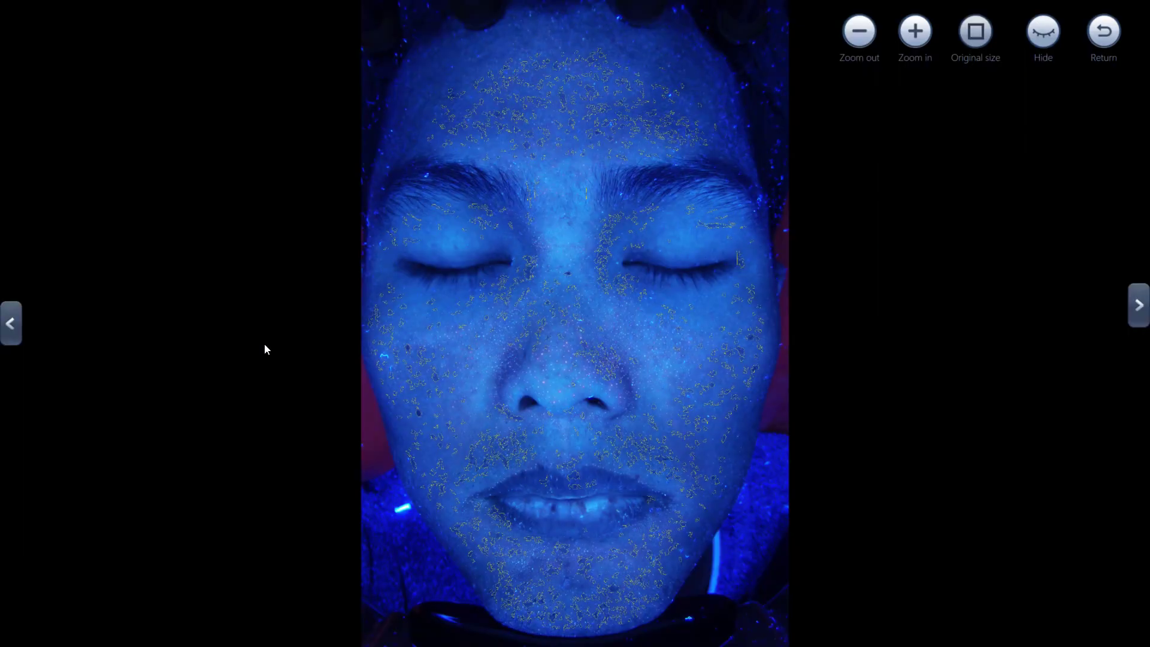
left_click(915, 28)
left_click_drag(635, 399, 673, 242)
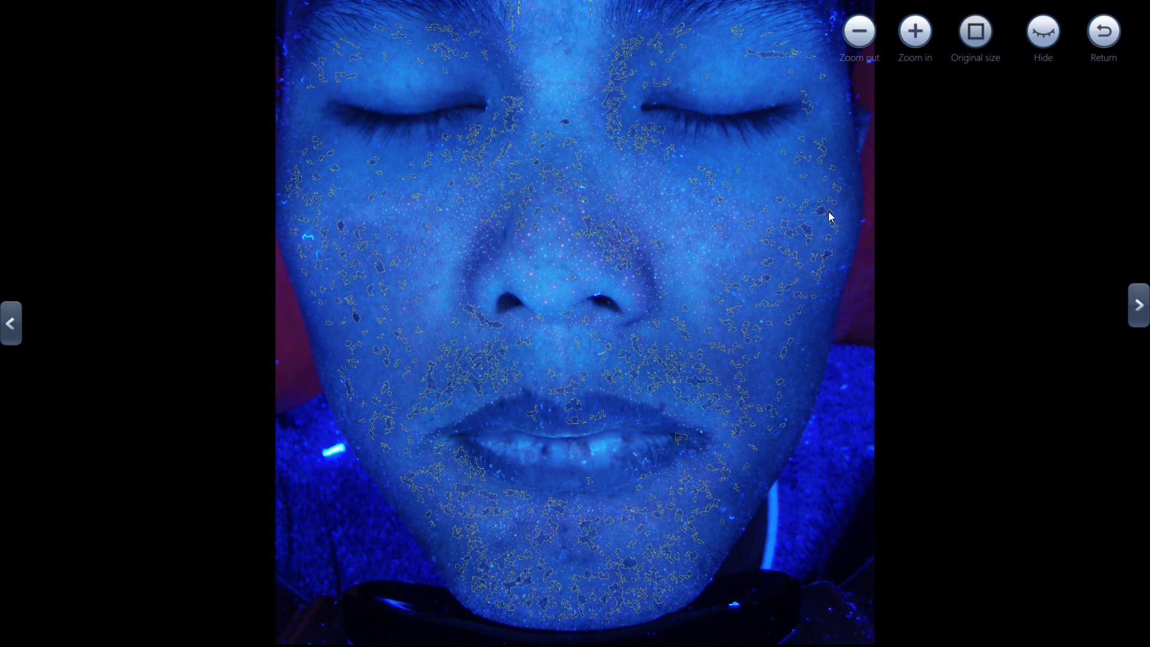
scroll(461, 226, "up", 3)
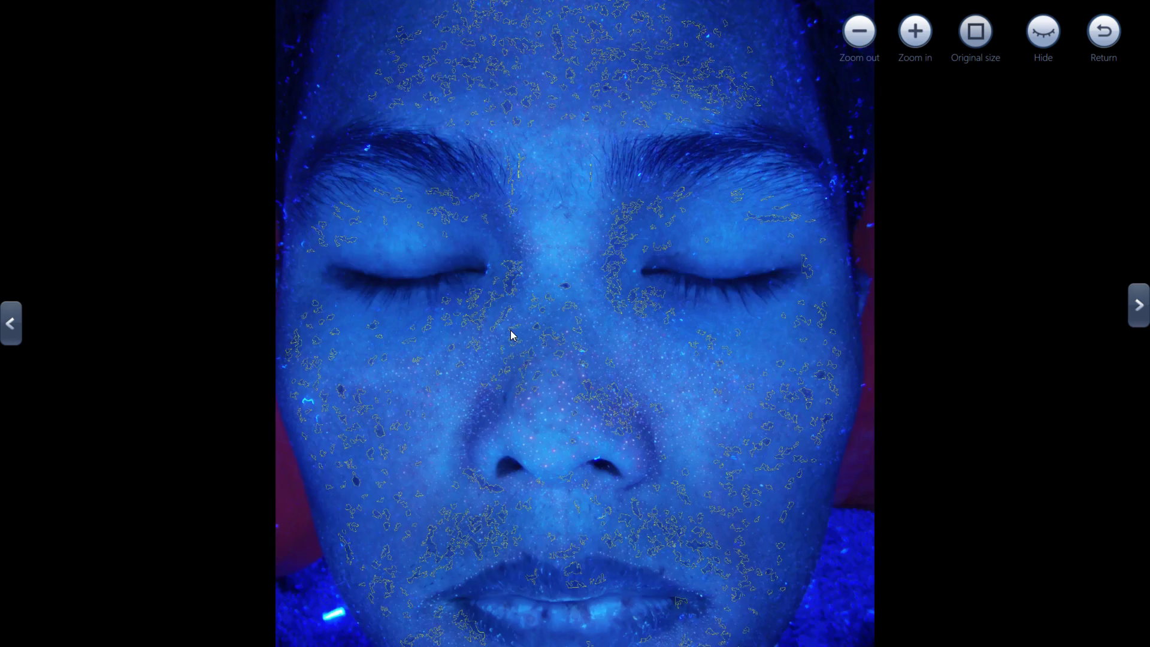
left_click(860, 35)
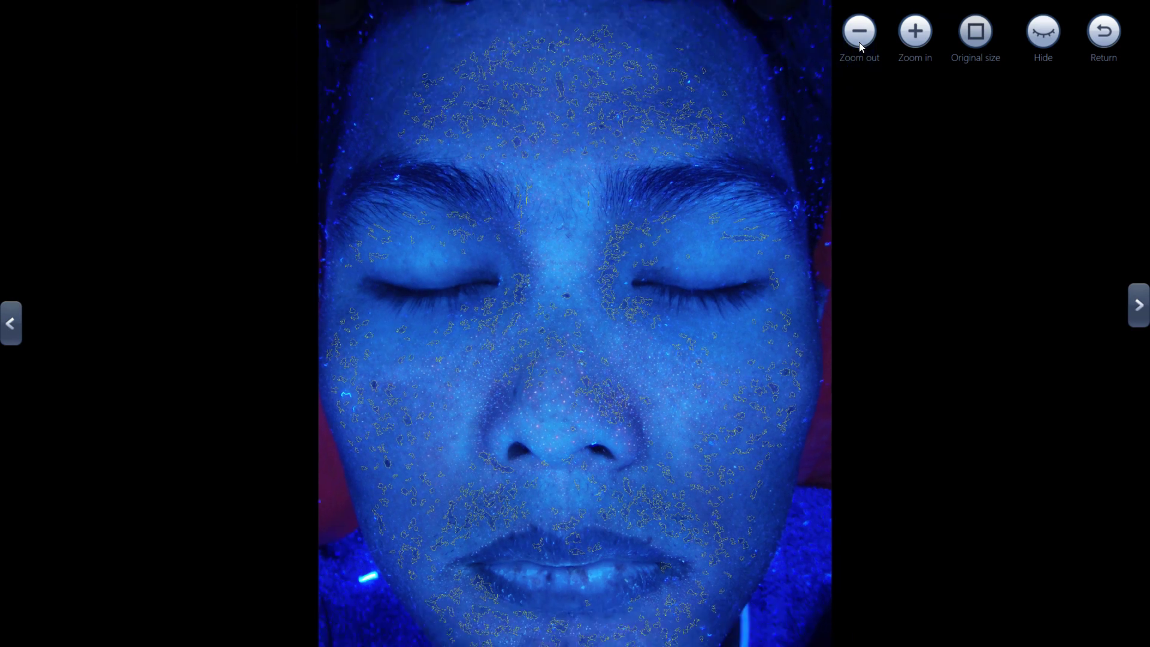
left_click(860, 35)
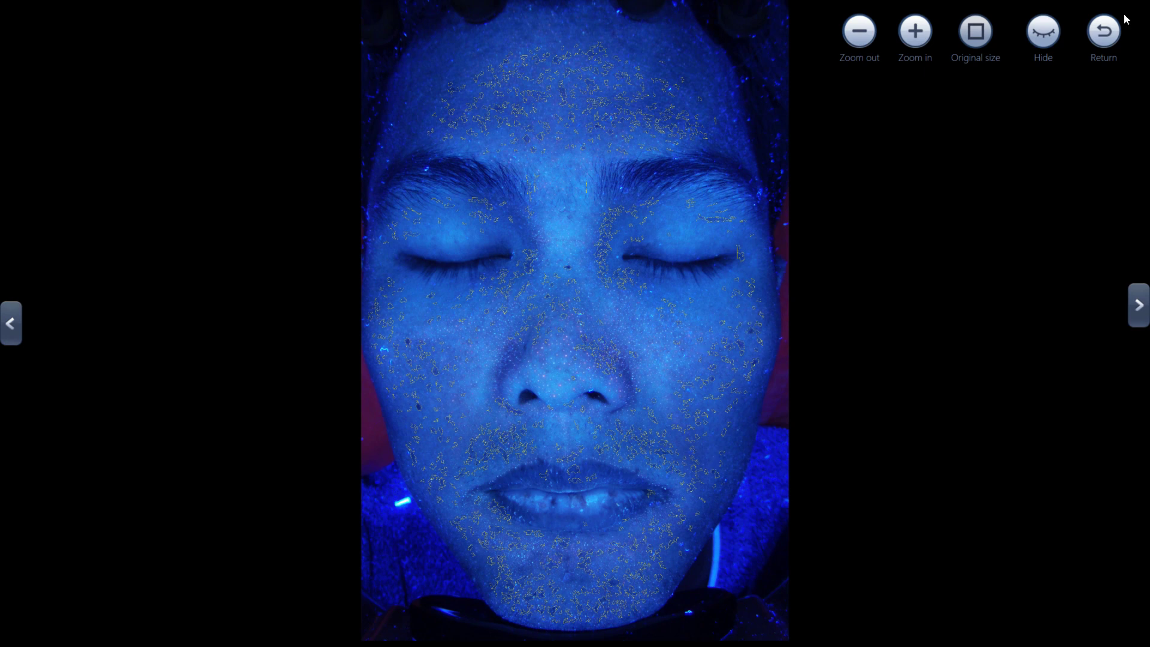
left_click(1104, 31)
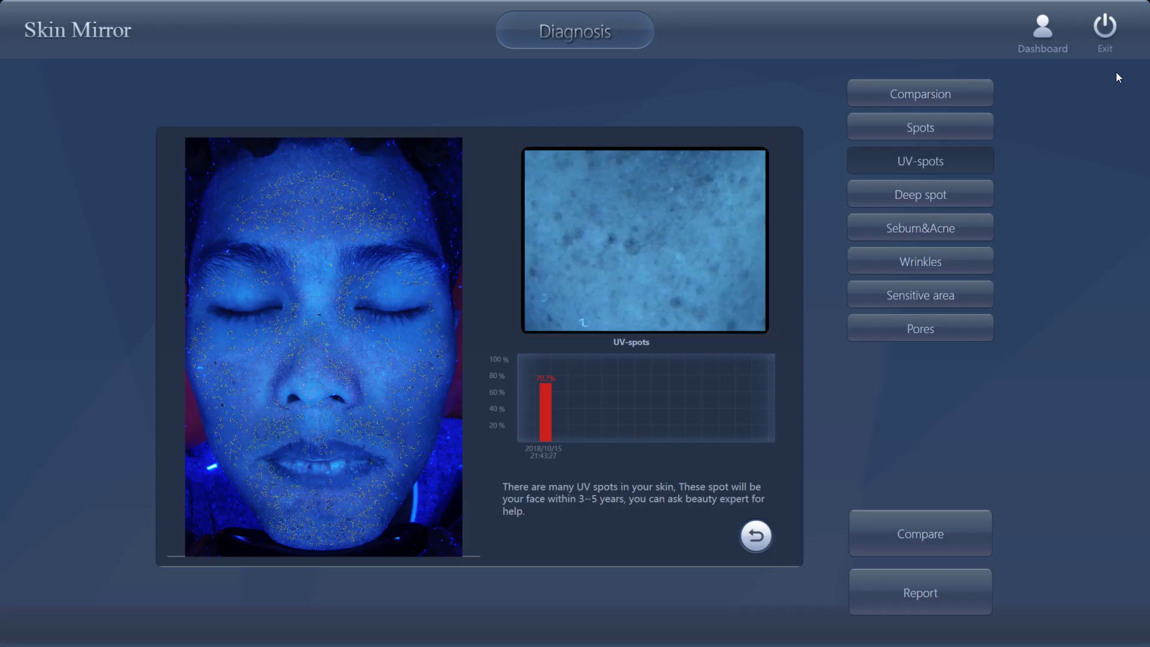
- View the Deep spot result, examine the Sebum&Acne result enlarged and at original size around the lower face, and return to the diagnosis overview
left_click(937, 200)
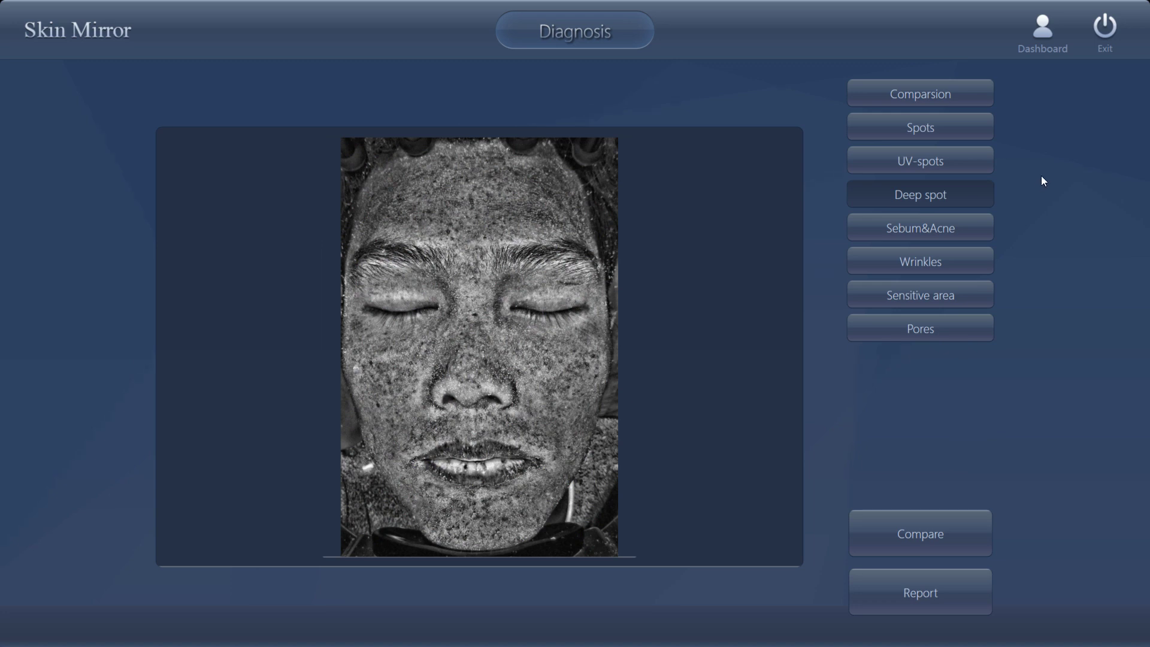
left_click(955, 235)
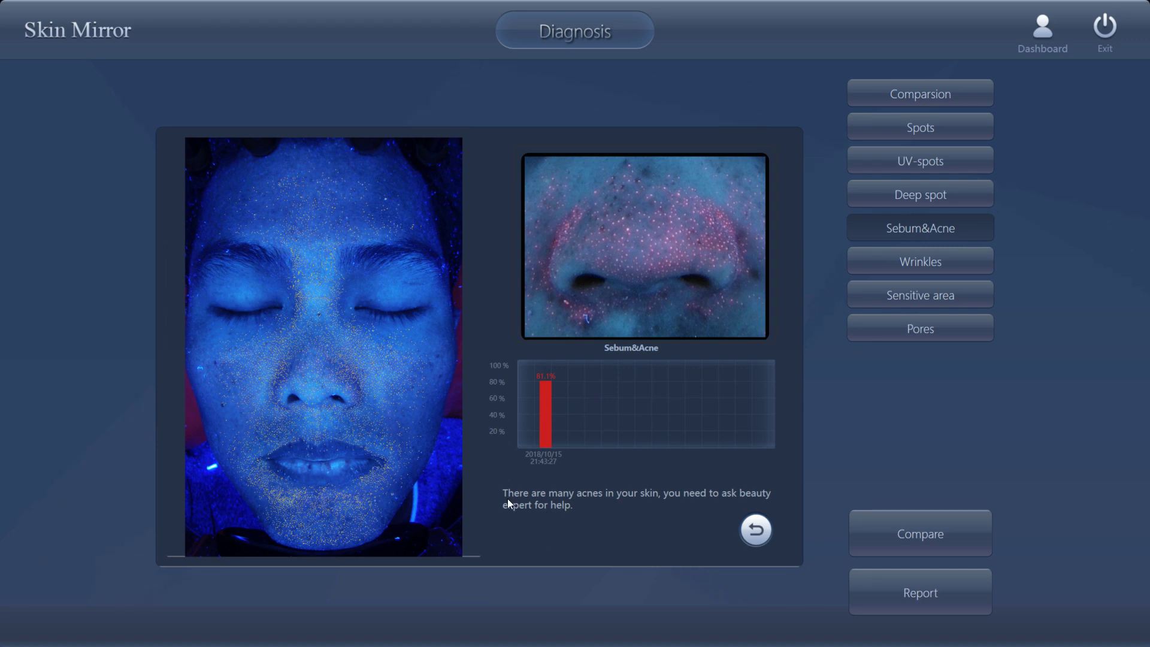
left_click(312, 397)
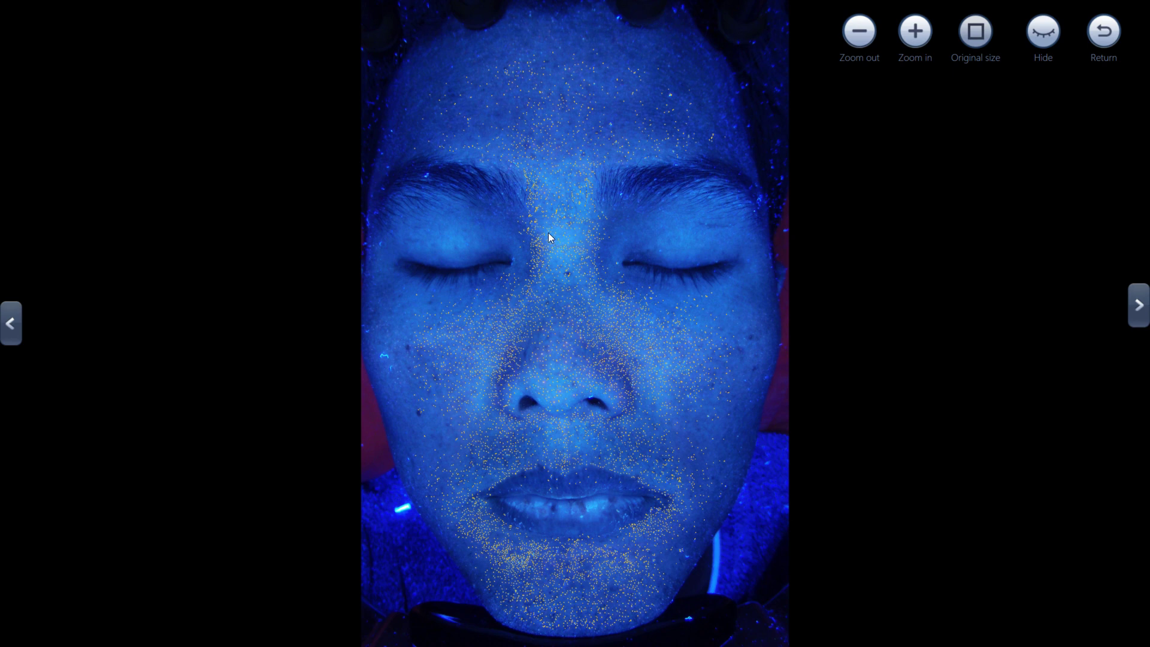
left_click(915, 30)
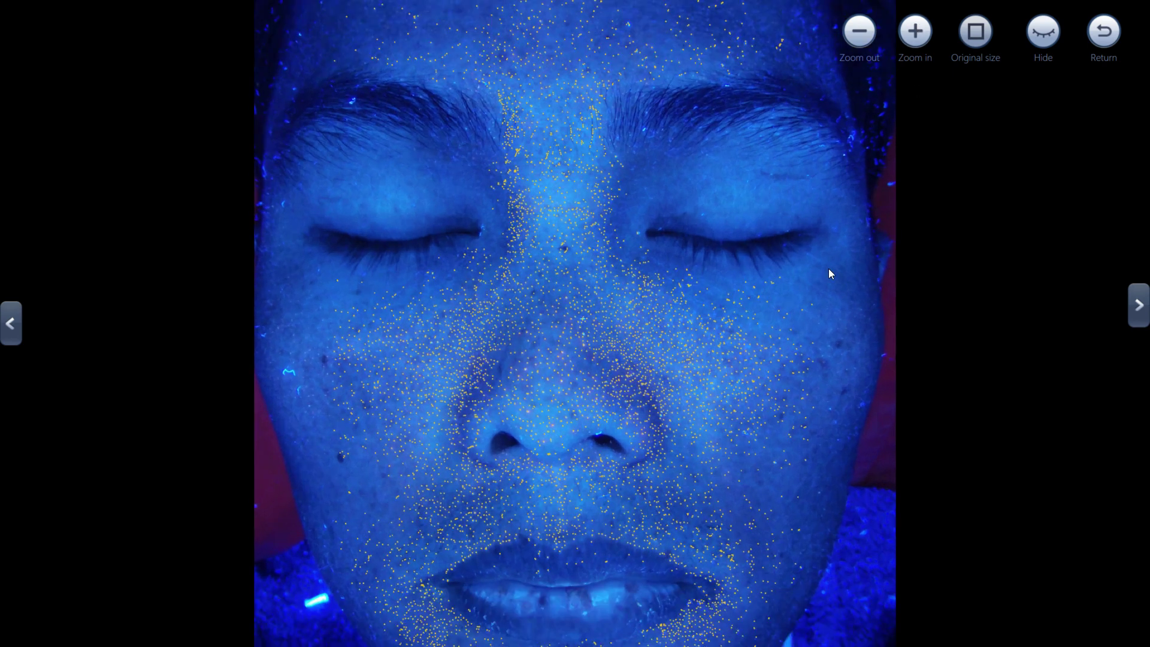
left_click_drag(828, 273, 855, 106)
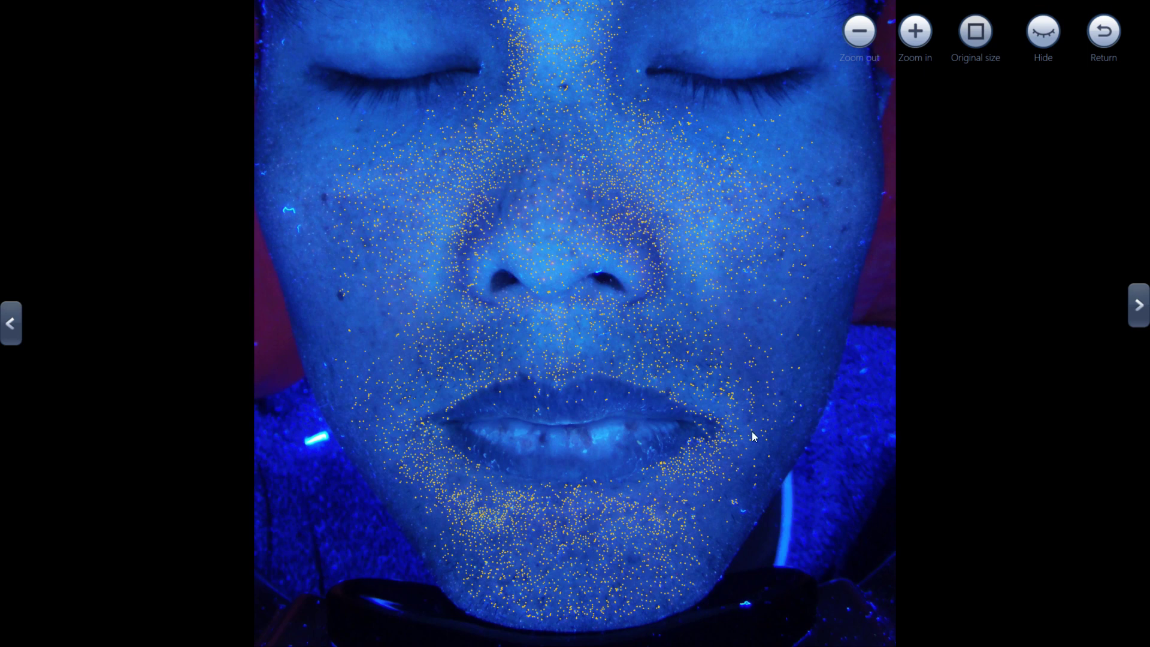
left_click(976, 33)
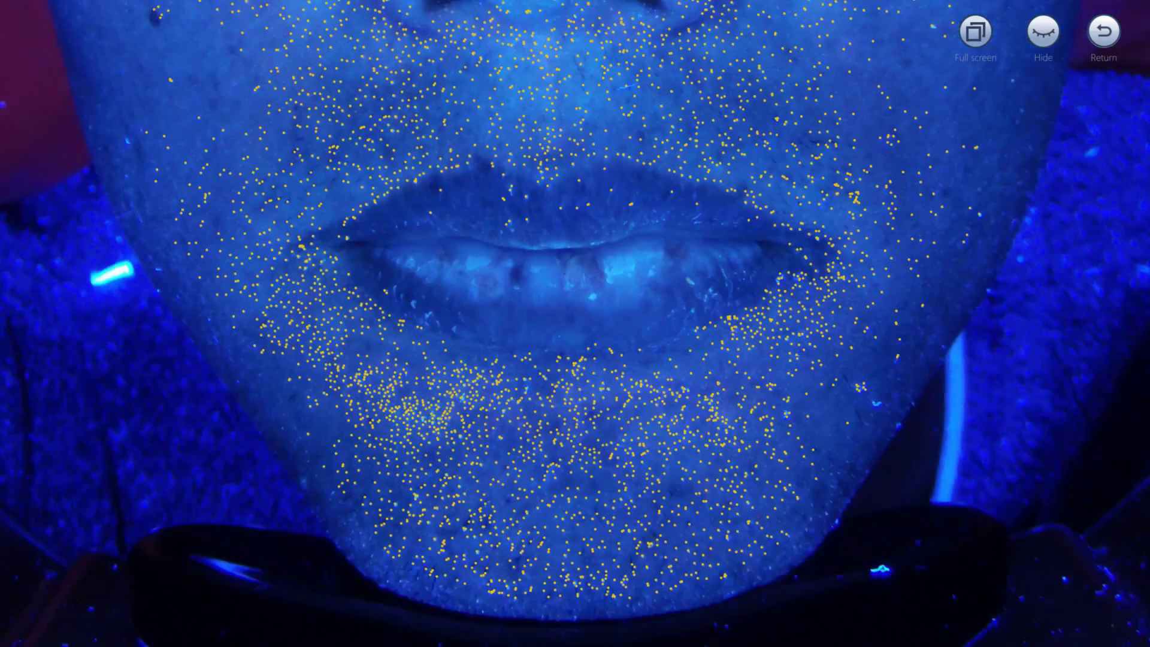
left_click(1102, 33)
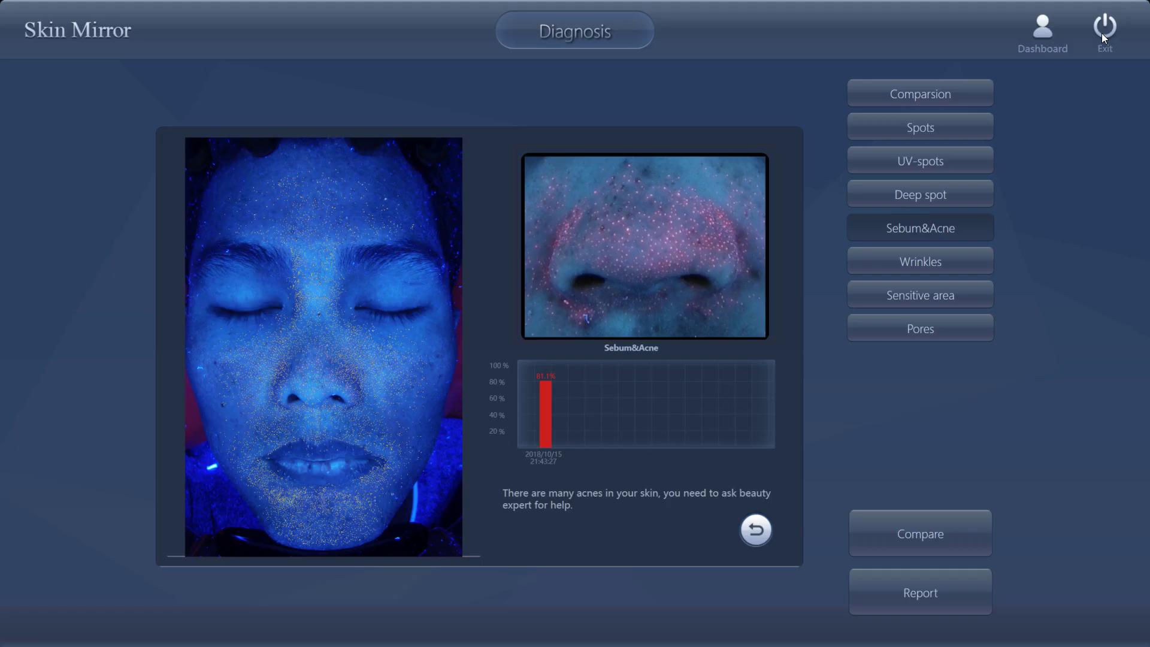
- Examine the Wrinkles result enlarged around the eyes and forehead, and return to the diagnosis overview
left_click(937, 263)
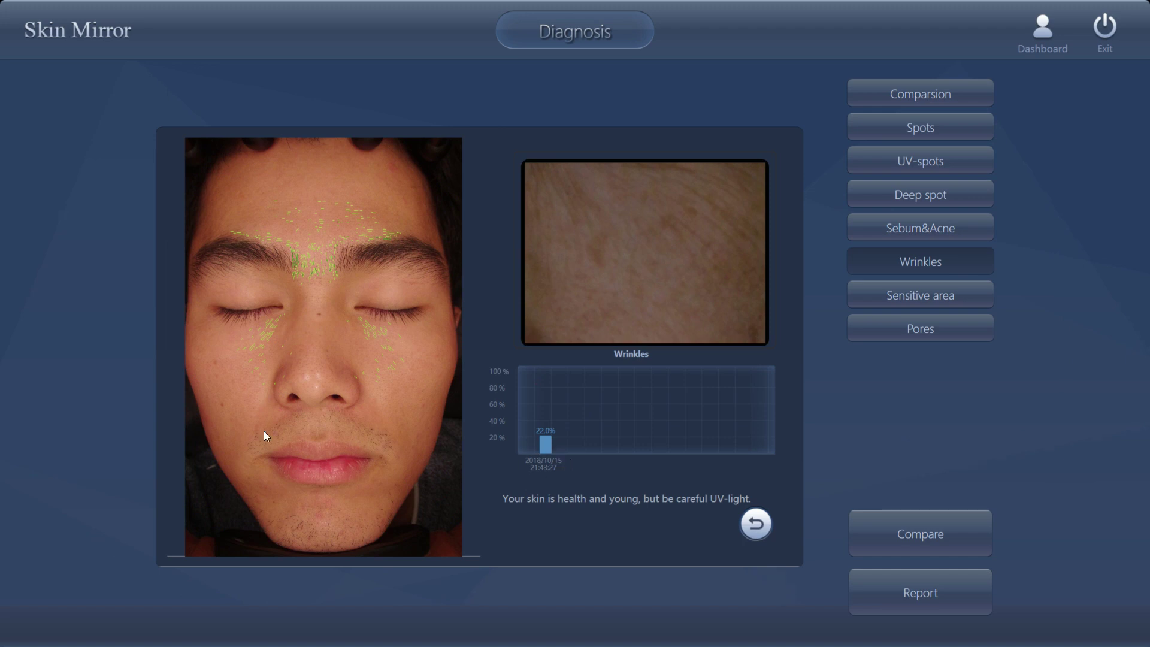
left_click(339, 332)
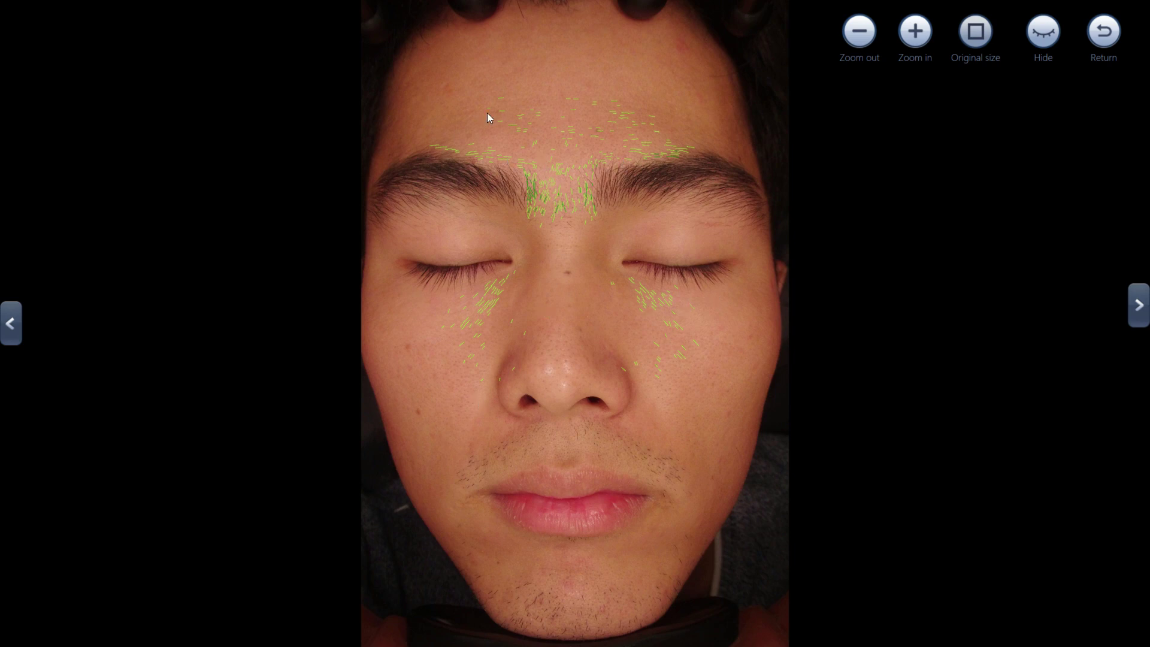
left_click(916, 31)
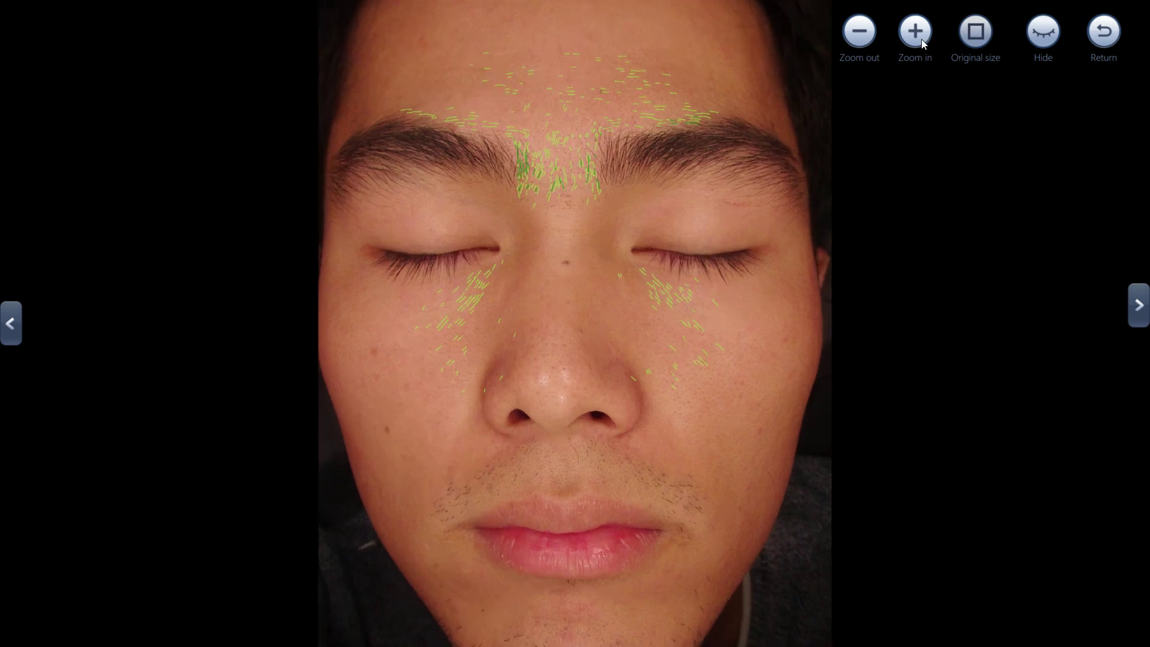
left_click_drag(620, 243, 623, 353)
left_click(1107, 41)
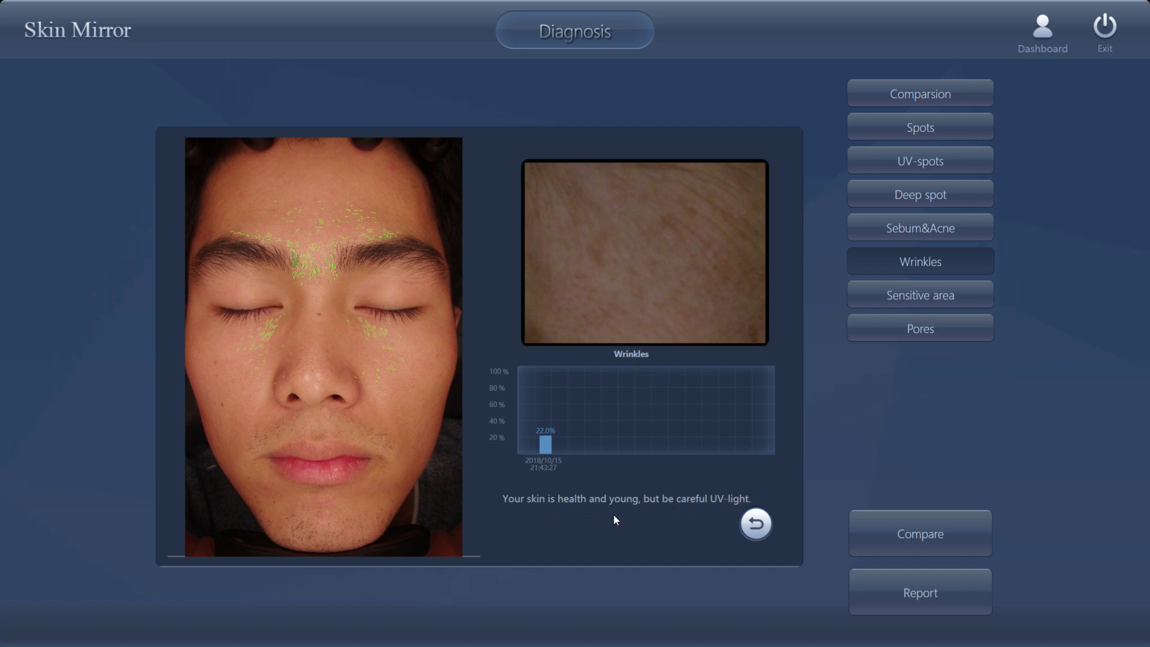
- Examine the Sensitive area result in the full-screen picture, and return to the diagnosis overview
left_click(943, 297)
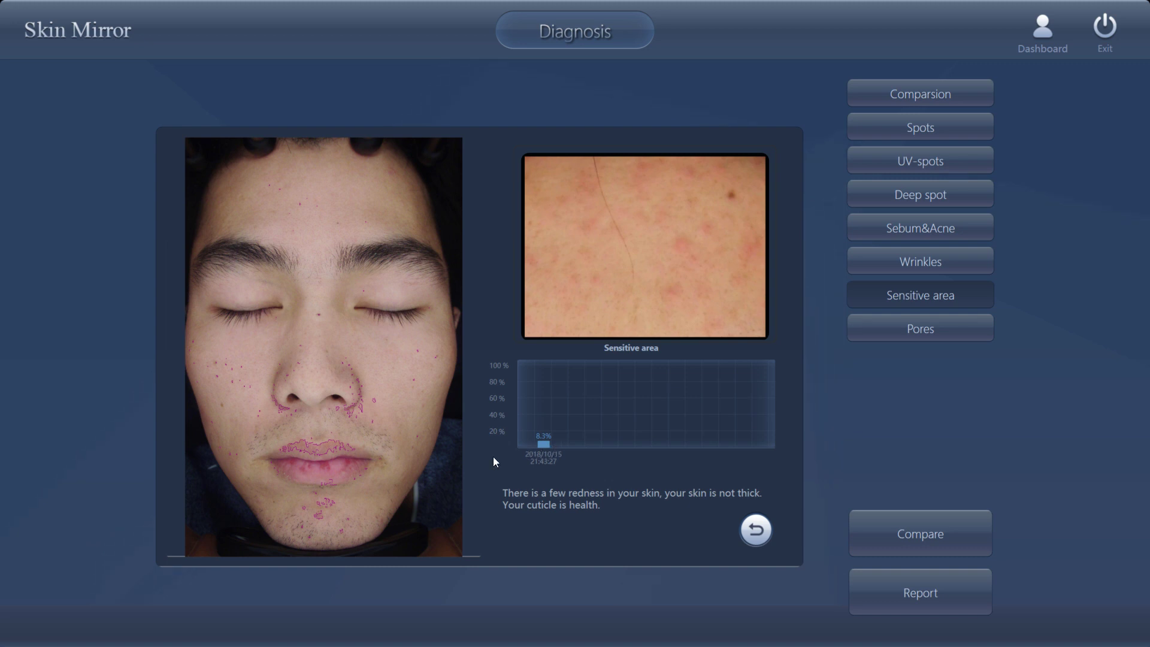
left_click(328, 406)
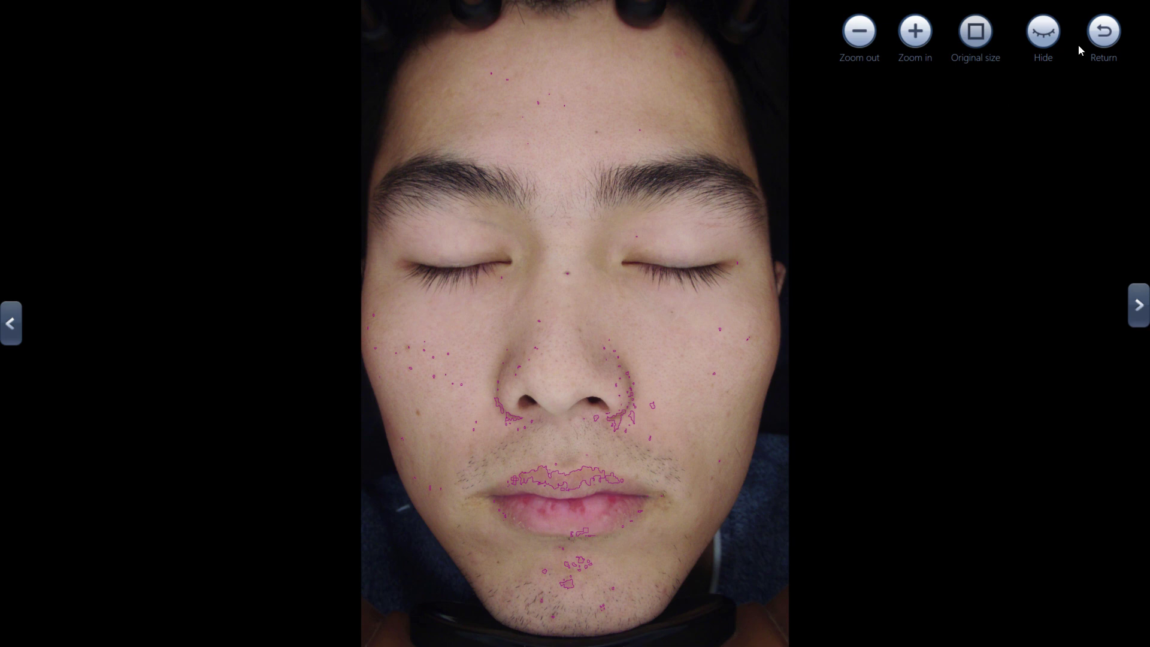
left_click(1119, 48)
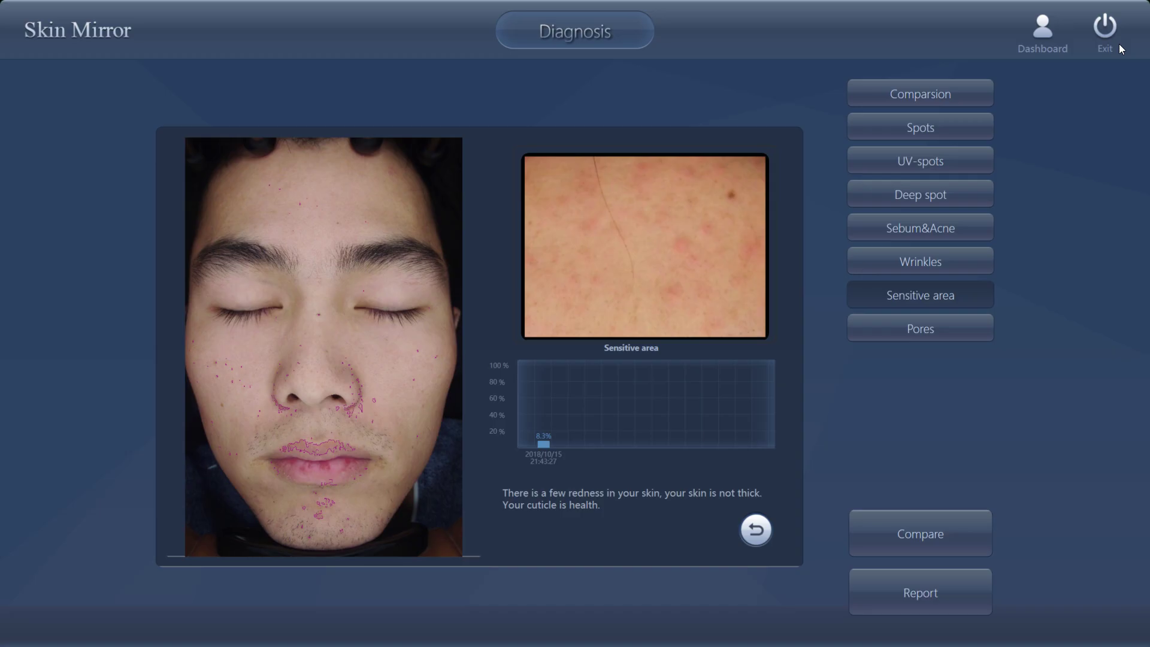
- Examine the Pores result enlarged across the face, and return to the diagnosis overview
left_click(914, 328)
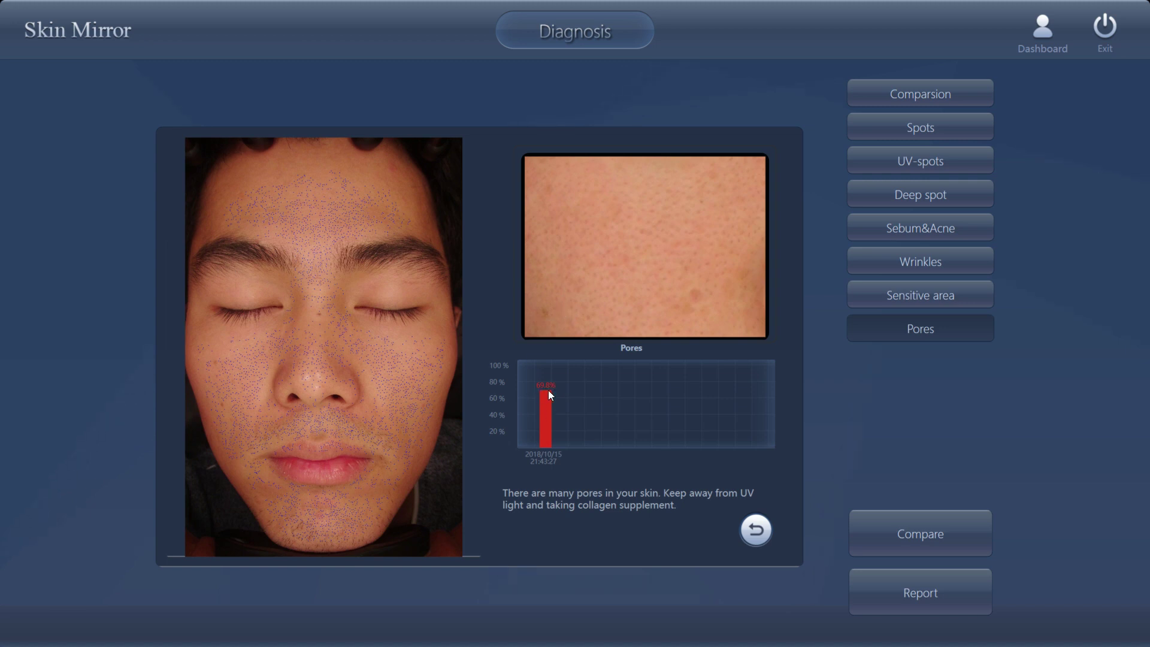
left_click(321, 380)
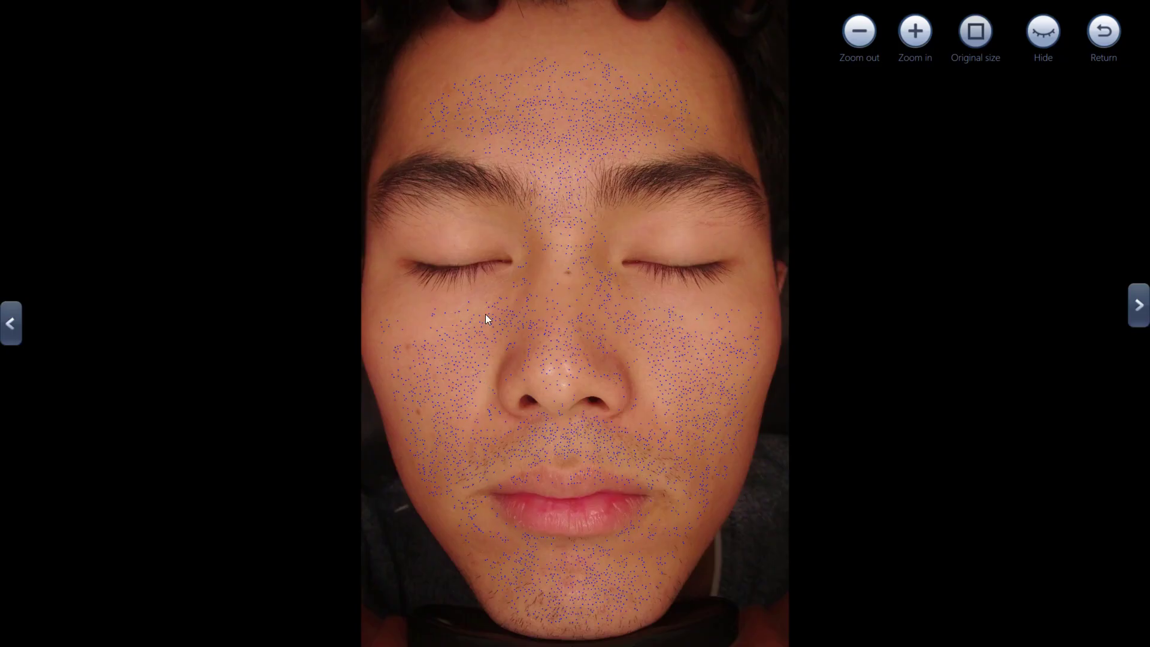
left_click(906, 44)
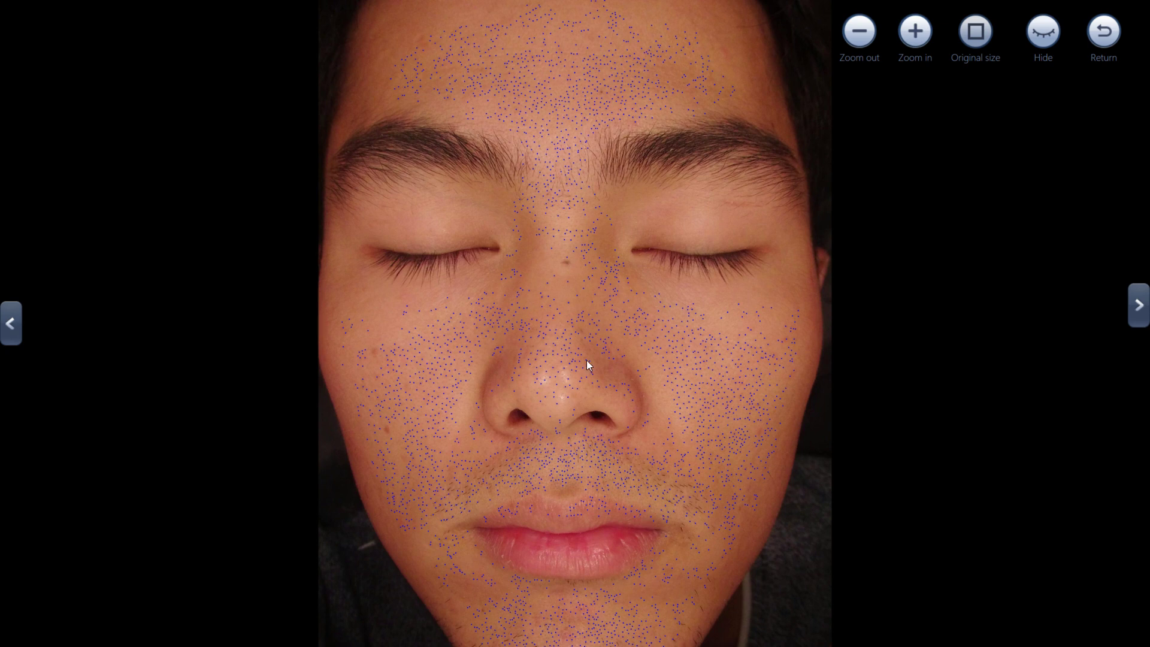
left_click(1105, 36)
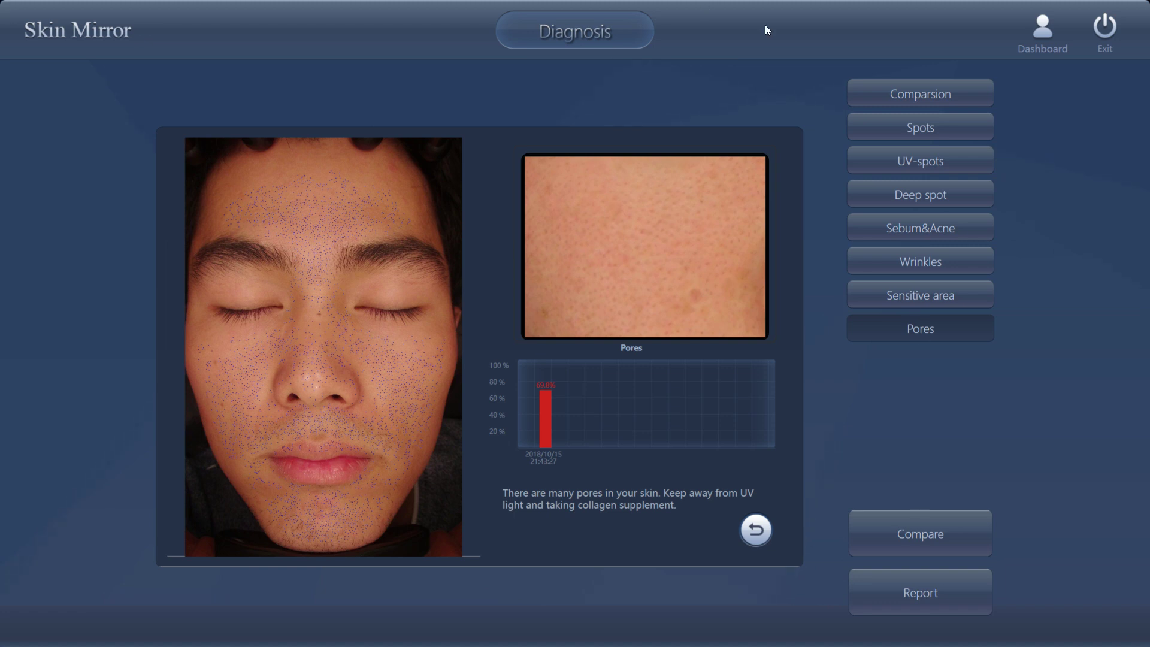
- View the gallery of diagnosis pictures available for comparison, and go back to the dashboard without selecting any
left_click(930, 531)
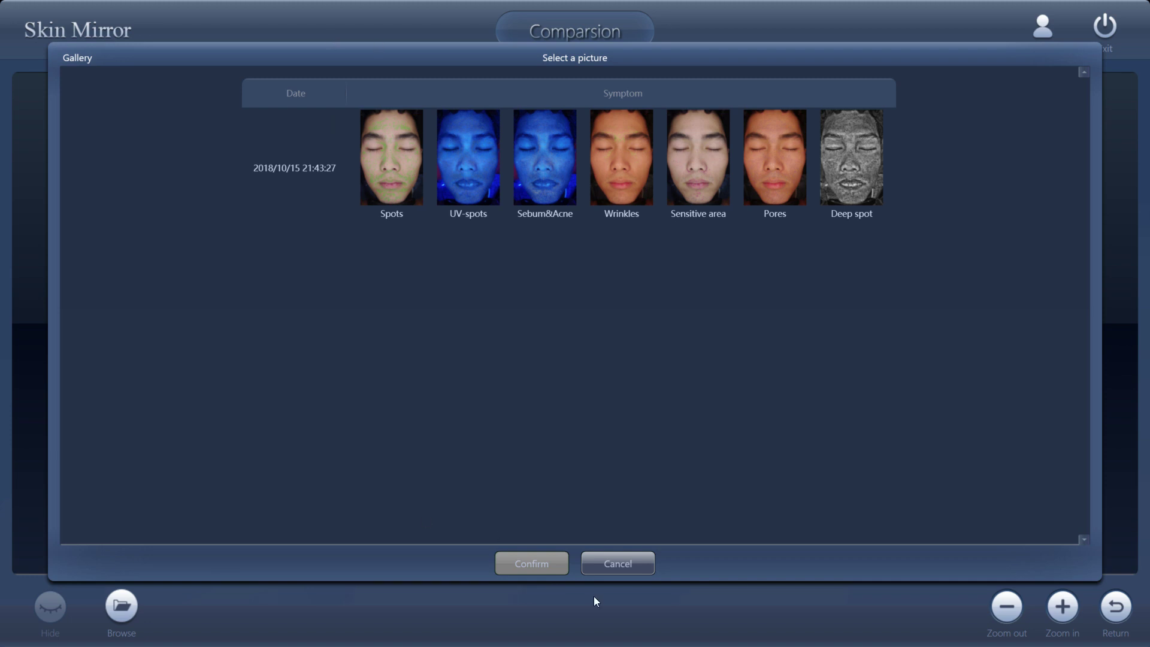
left_click(610, 564)
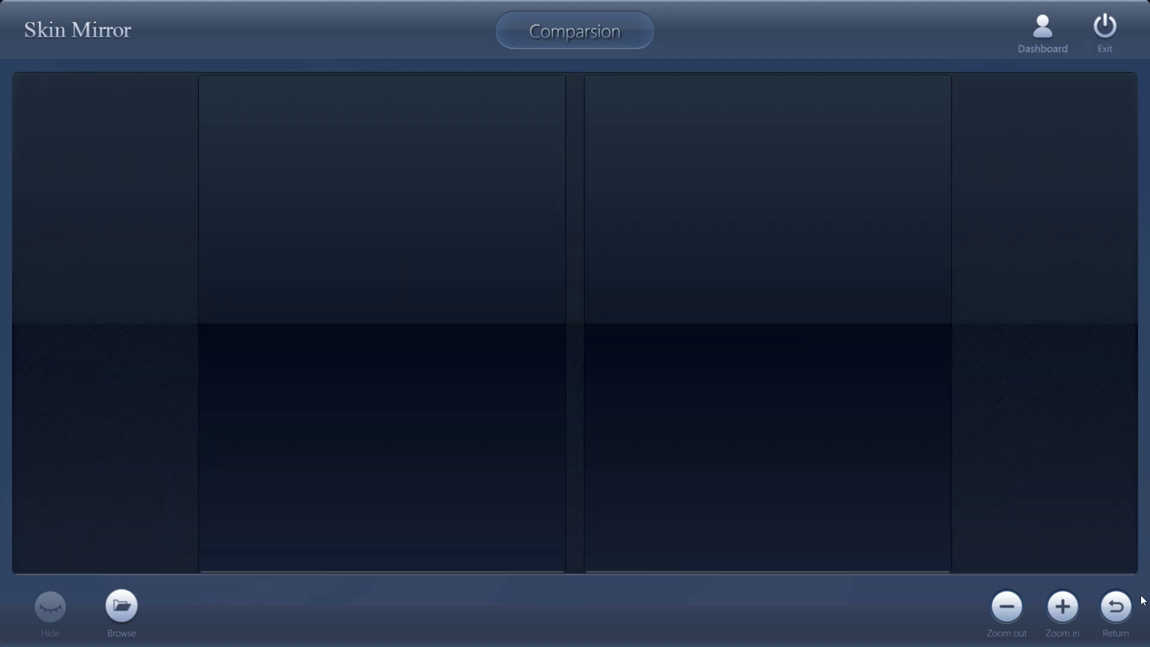
left_click(1107, 613)
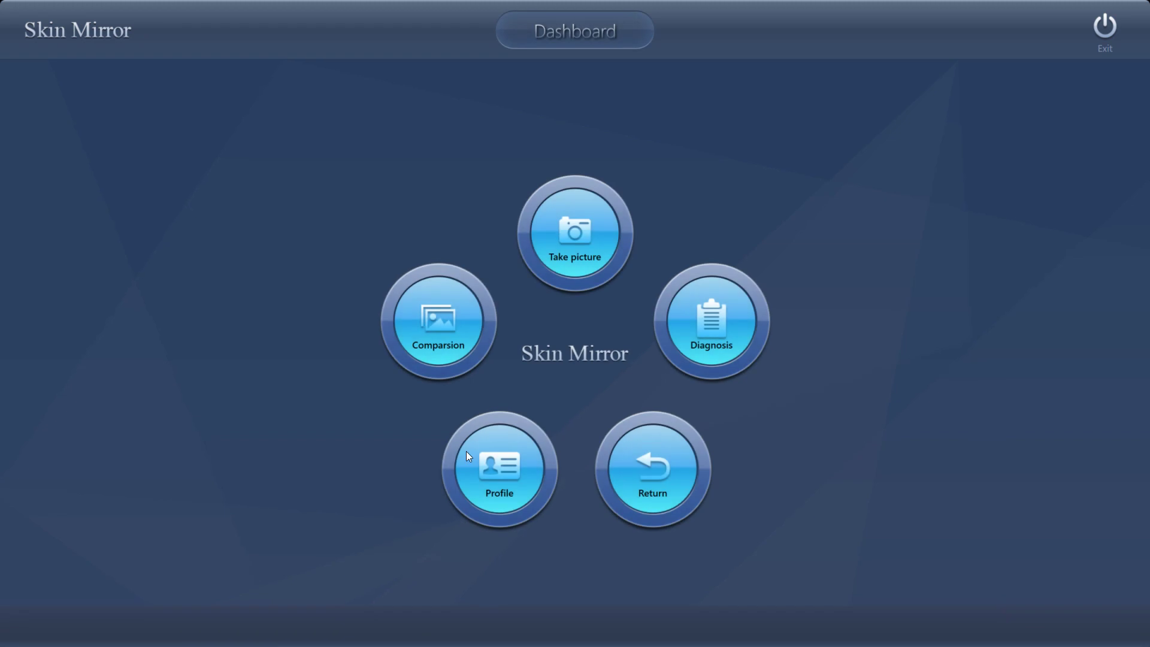
- Reopen the diagnosis dated 2018/10/15 21:43:27, review its report, and return to the dashboard
left_click(698, 321)
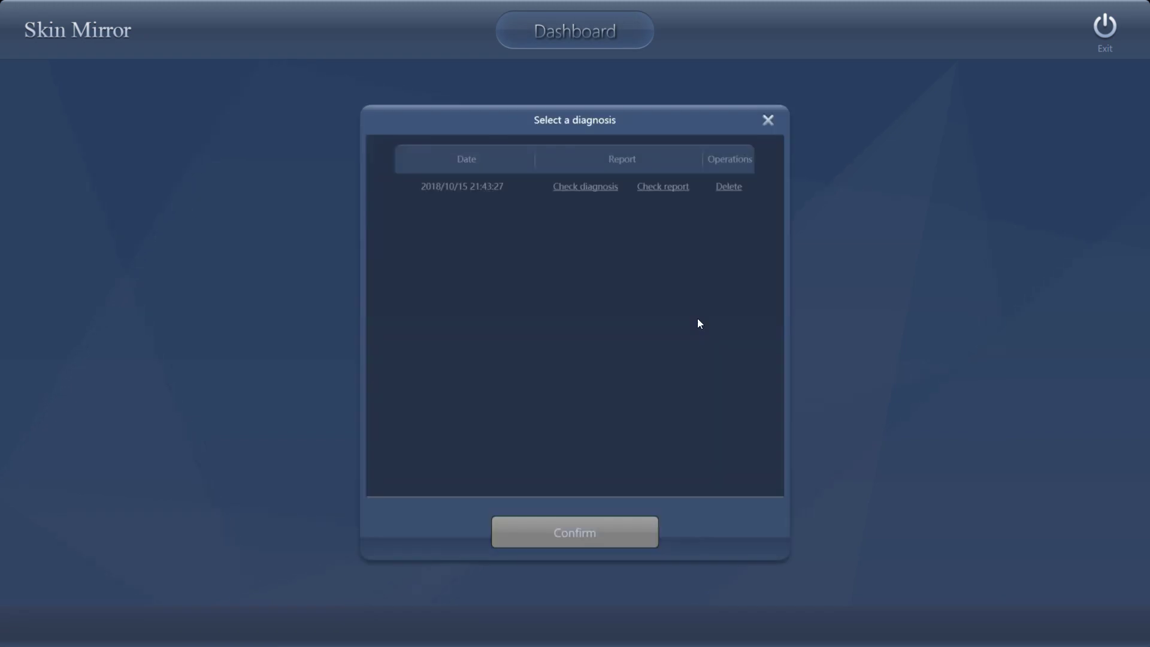
left_click(593, 186)
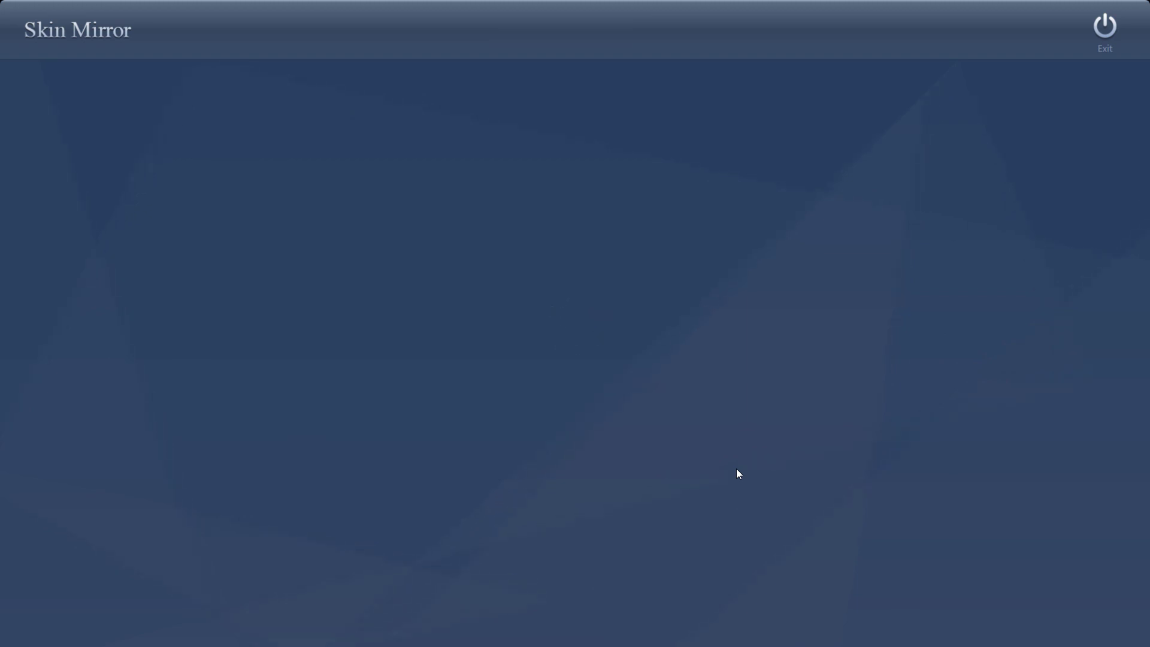
left_click(933, 595)
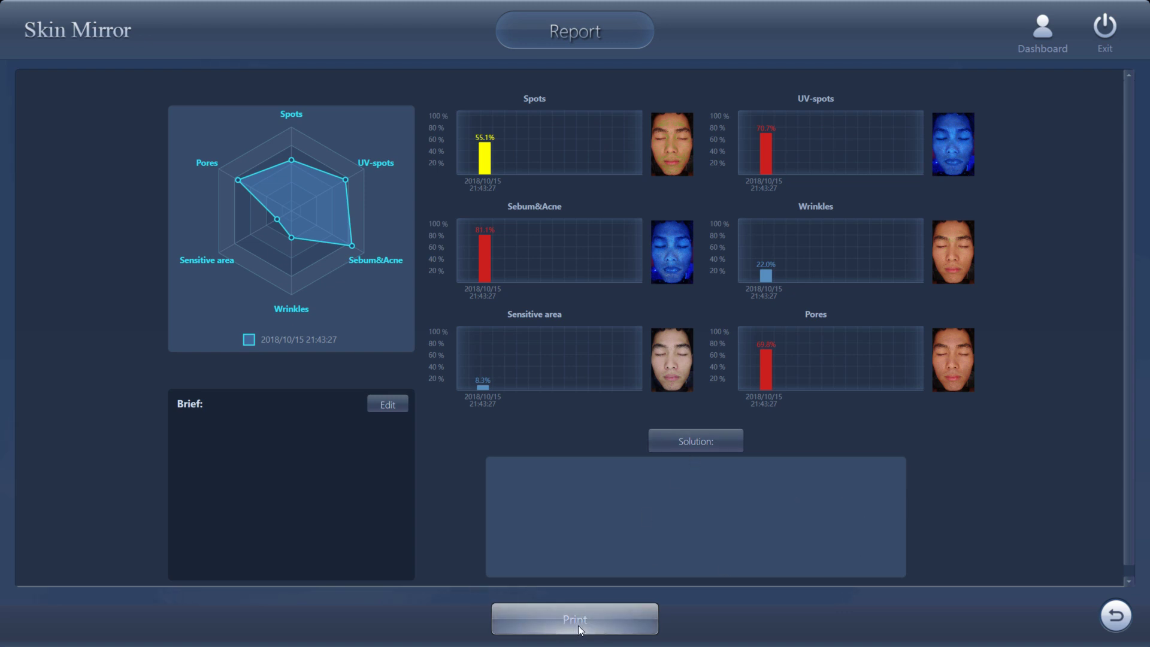
left_click(1115, 616)
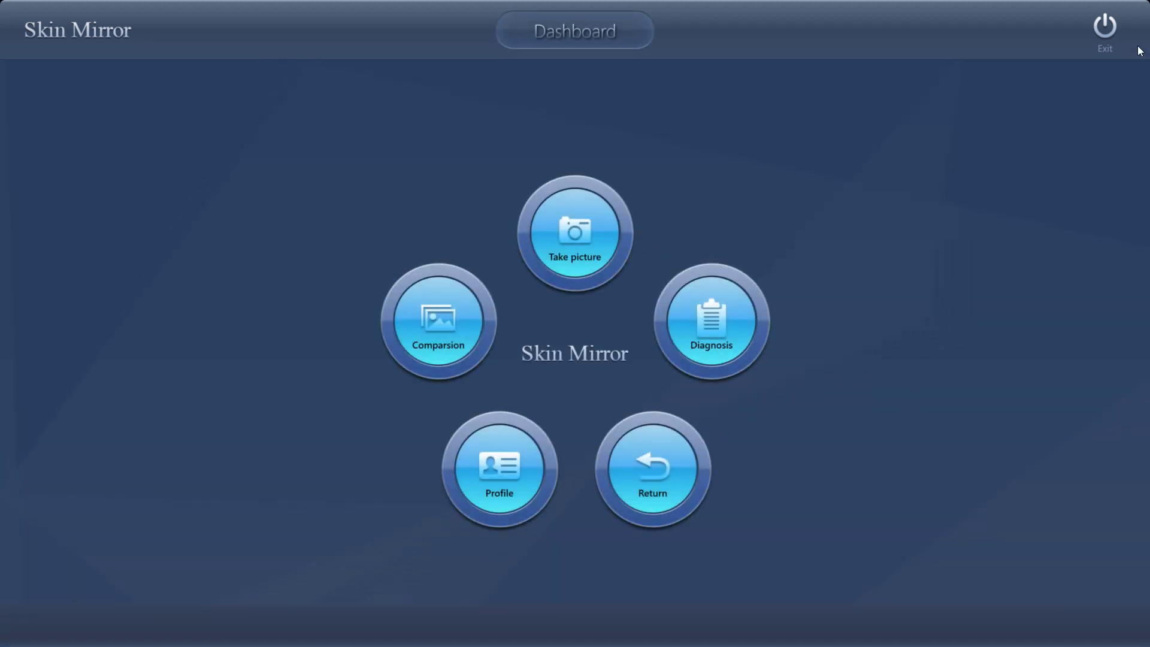
- Leave the customer's dashboard for the welcome screen, and view the Backup and Resume options in the system settings
left_click(661, 468)
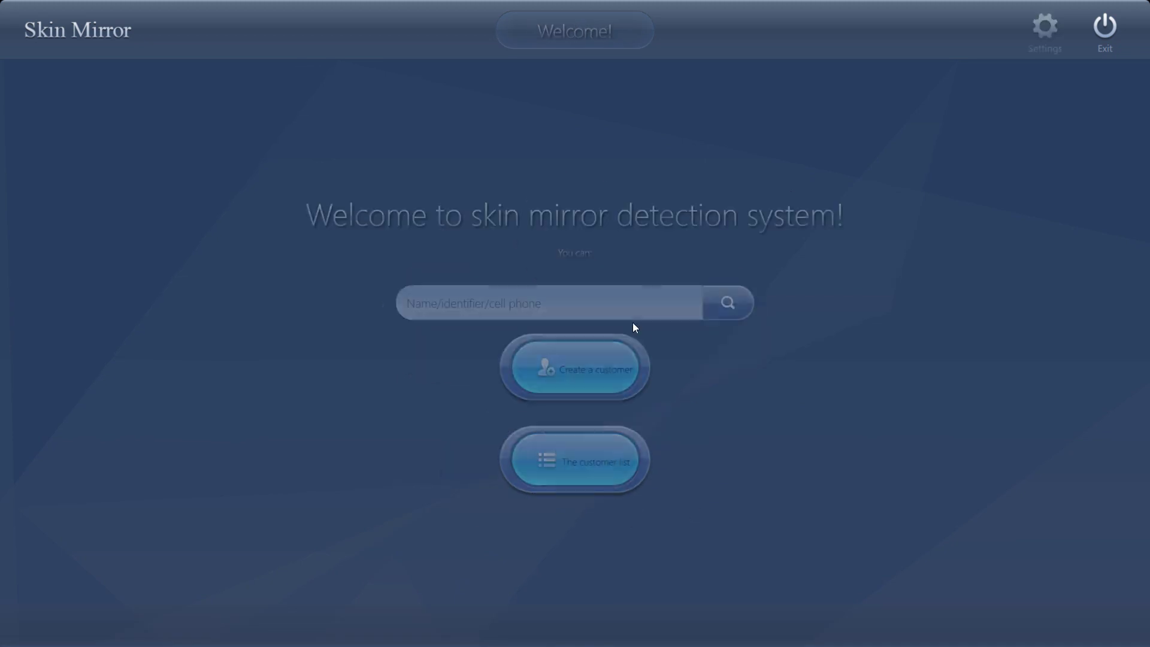
left_click(1044, 35)
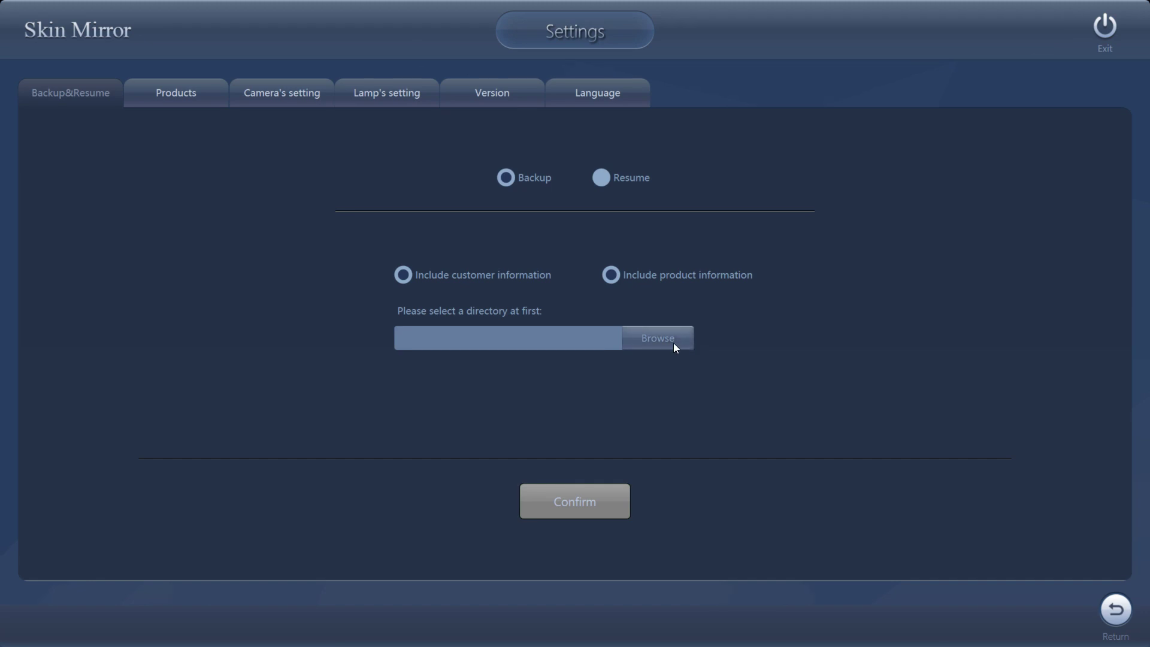
left_click(609, 179)
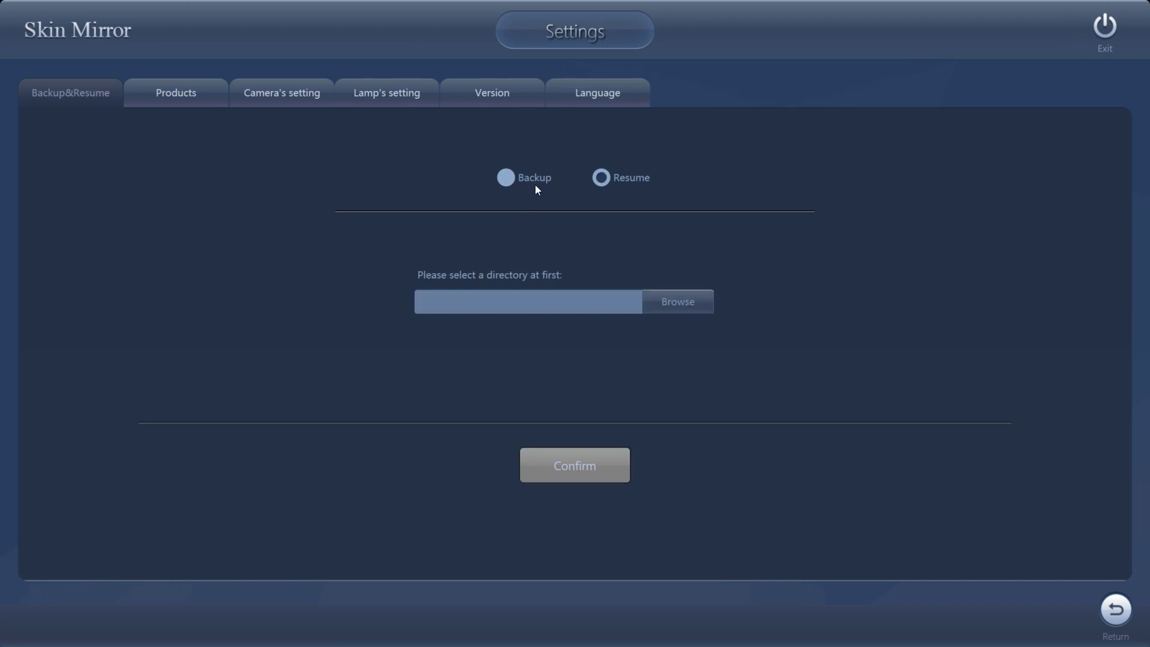
left_click(505, 177)
- Delete the gel product from the product list in the settings
left_click(179, 96)
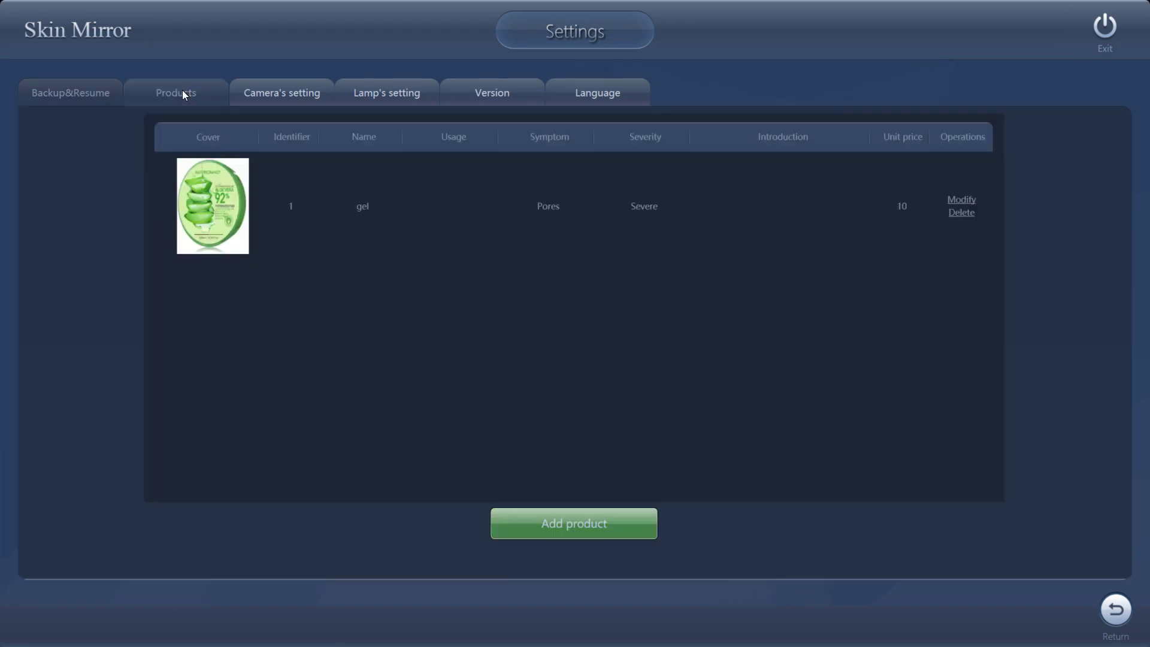
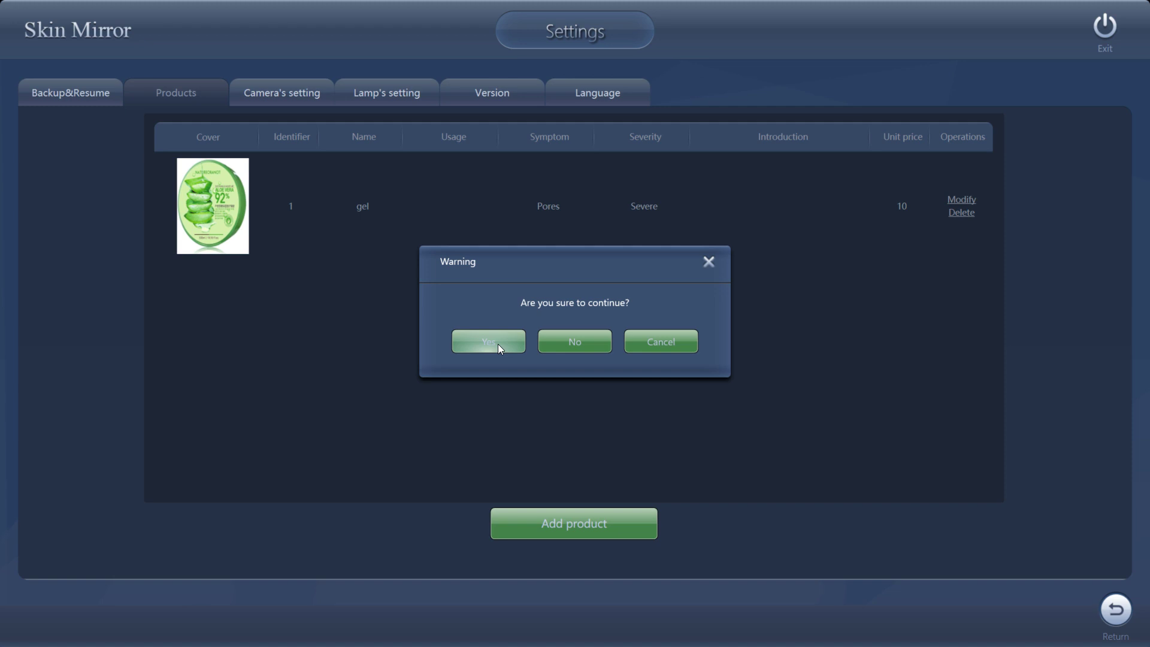
left_click(498, 347)
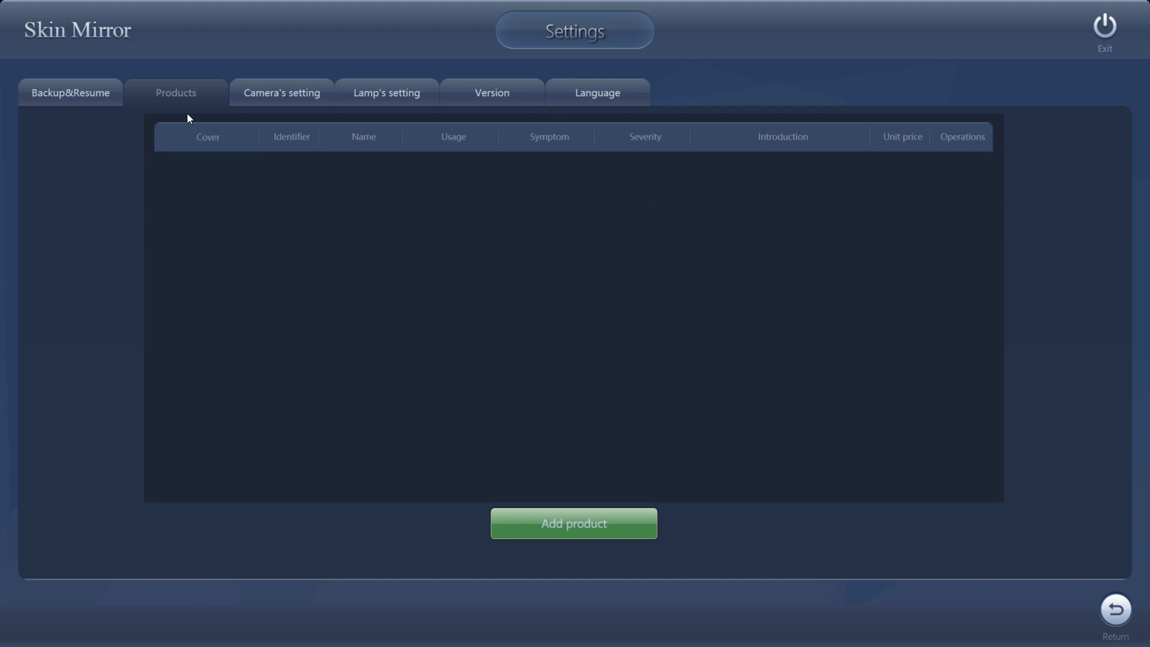
- Start a new product and upload the desktop image "solution" as its cover
left_click(594, 528)
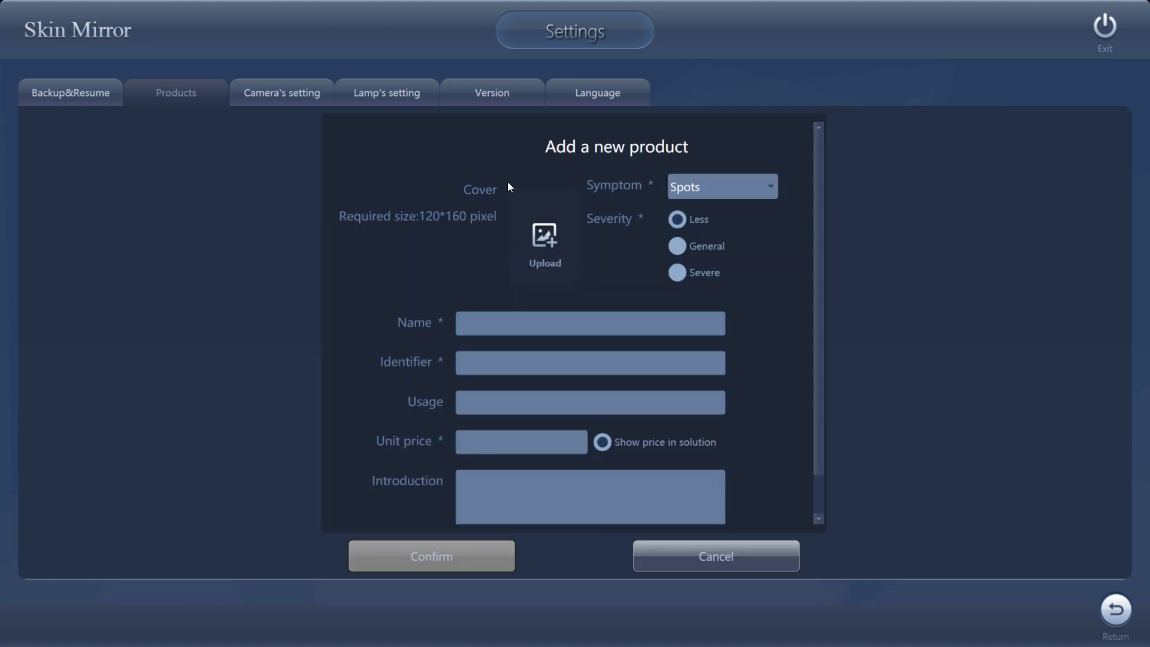
left_click(559, 225)
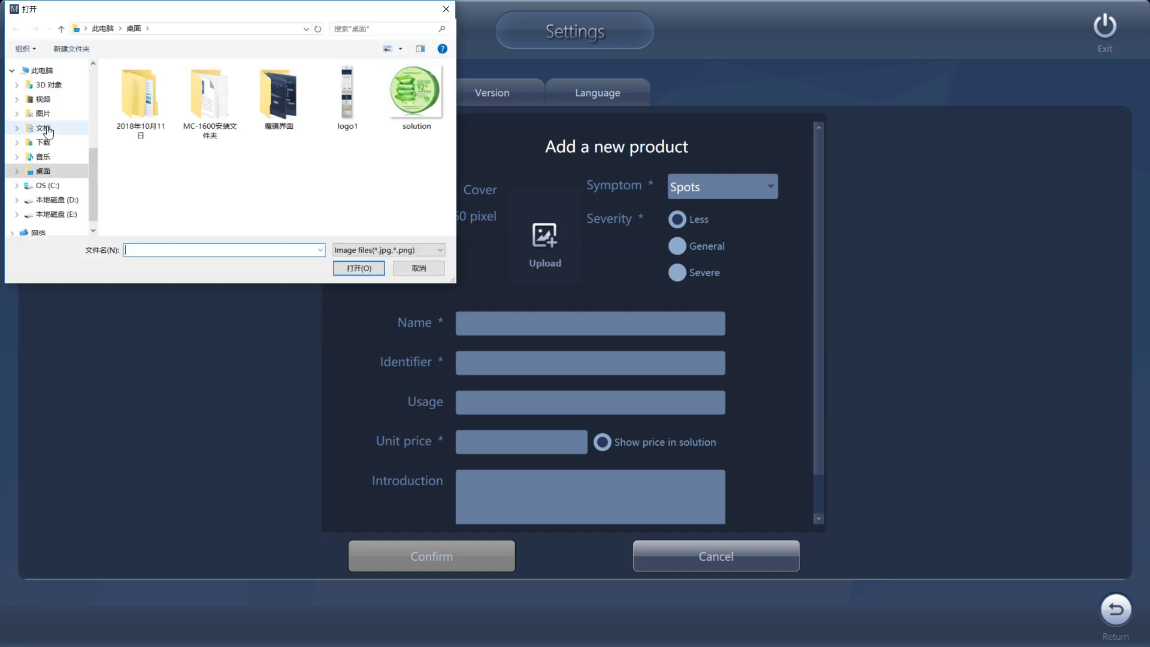
left_click(404, 116)
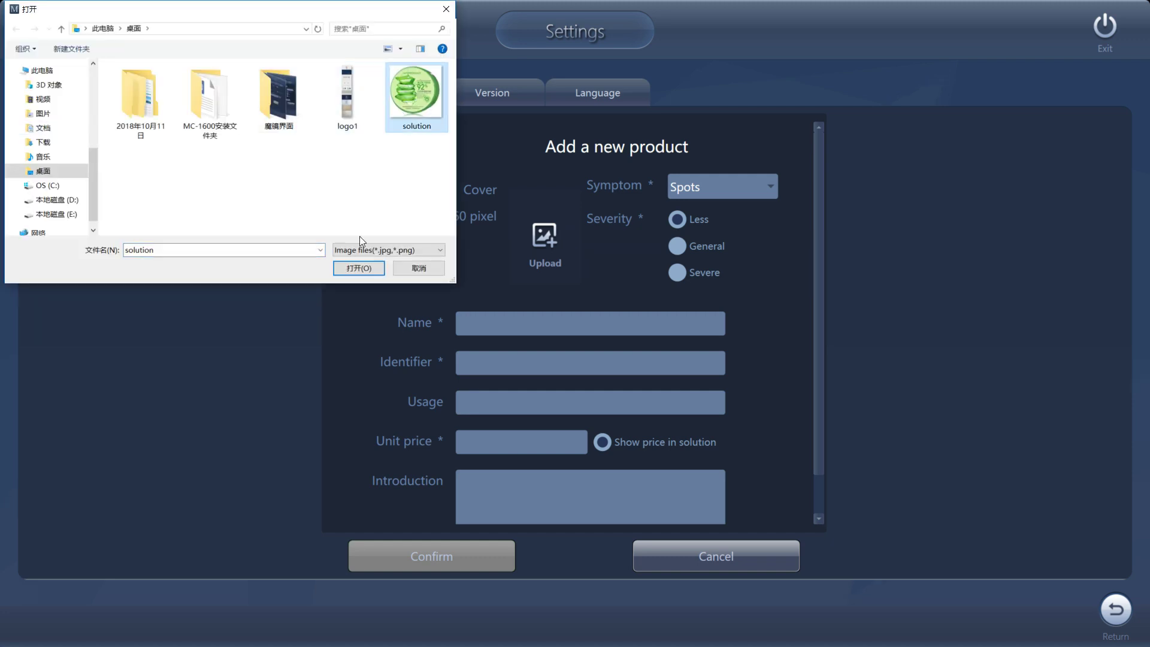
left_click(362, 269)
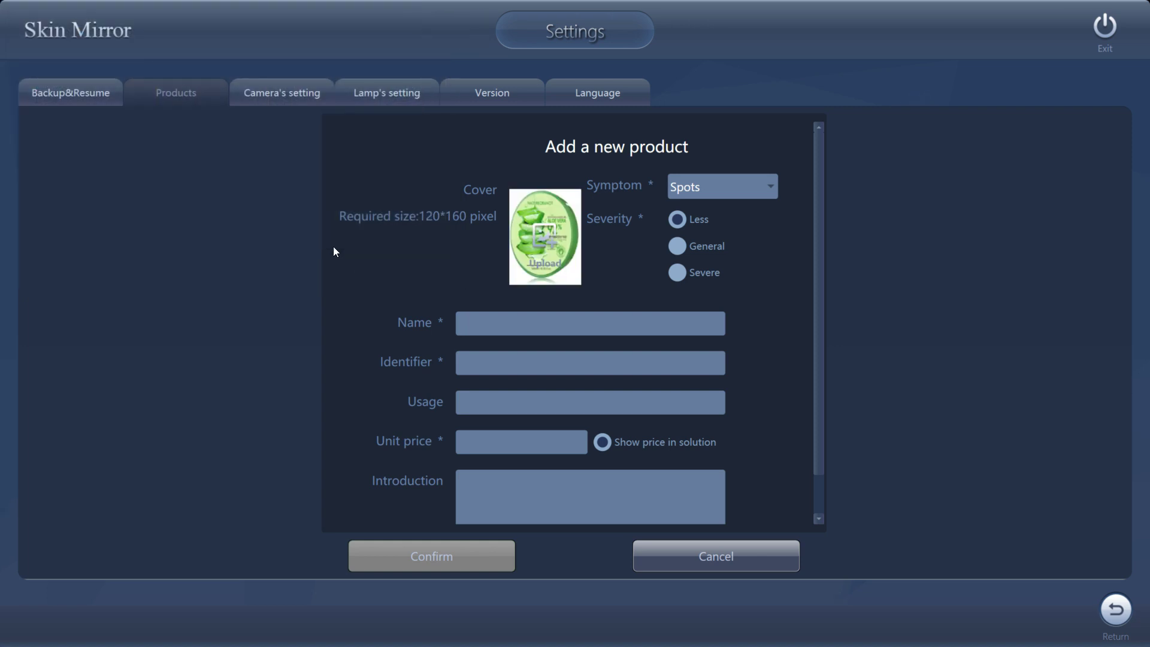
- Set the new product's symptom to Pores, its severity to Severe, its name to "gel" and its identifier to 1
left_click(735, 186)
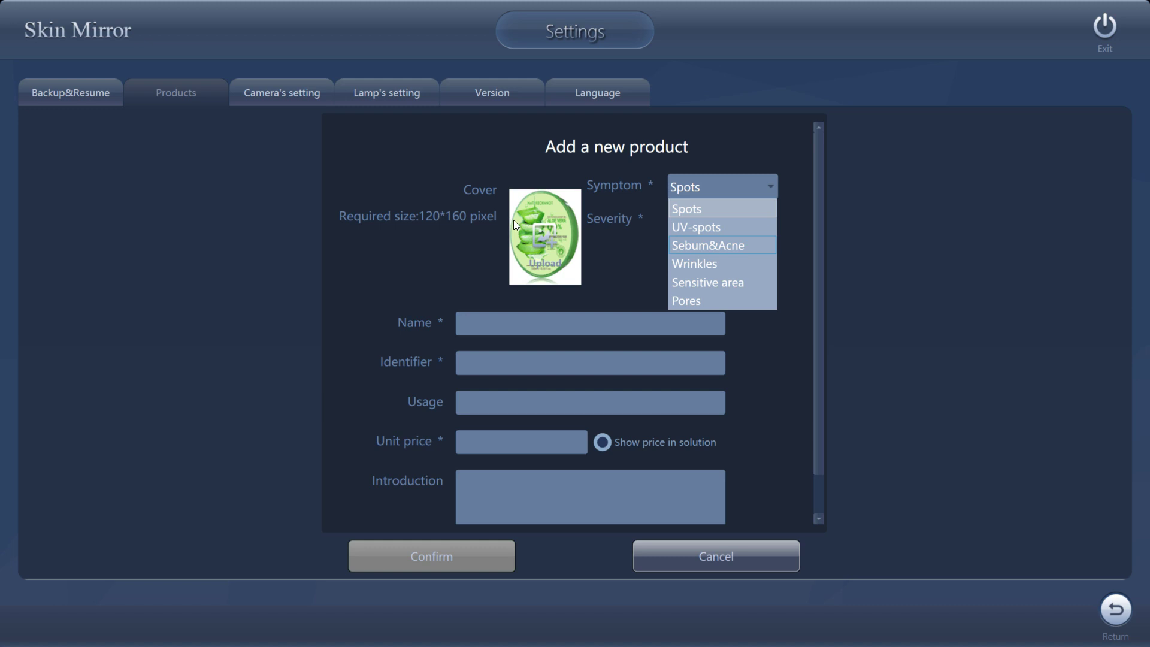
left_click(709, 299)
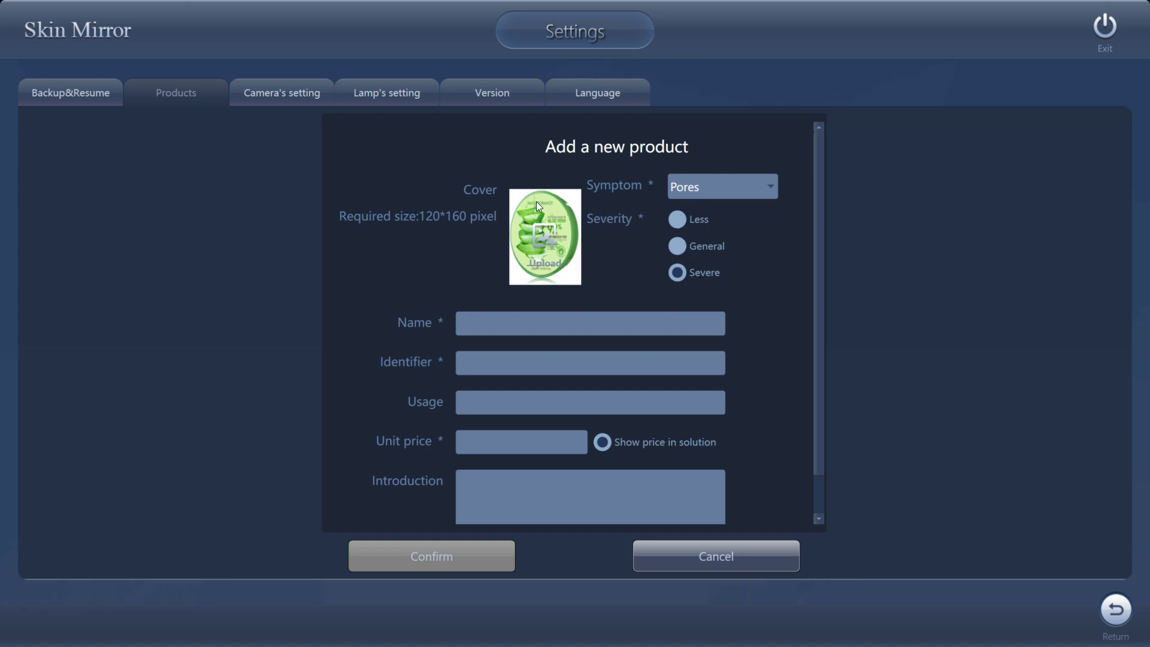
left_click(523, 322)
type("ge")
type("l")
type("1")
- Set the product's unit price to 10, enter the introduction "shrink pores", and save the product
left_click(492, 445)
type("10")
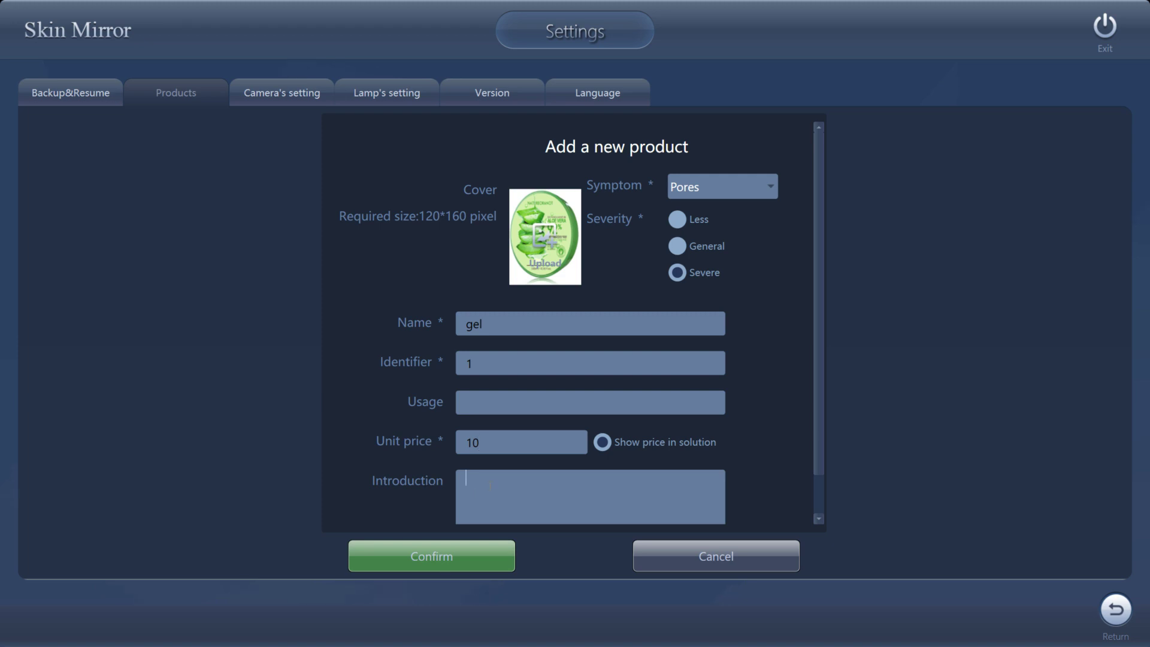
type("shrink pores")
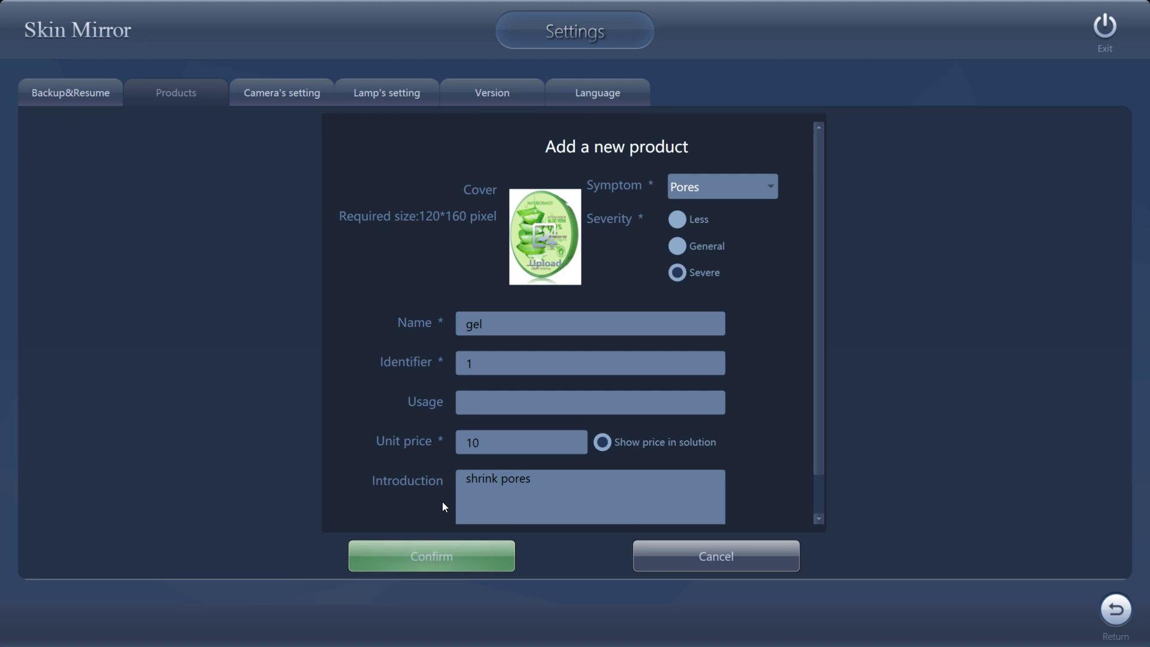
left_click(448, 556)
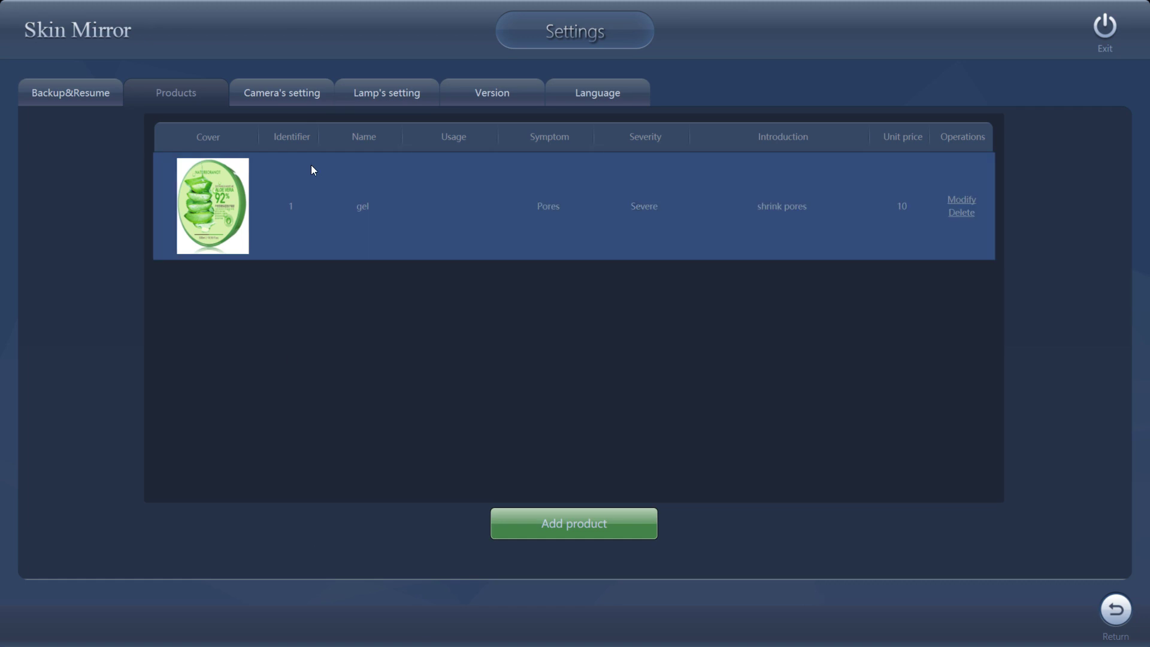
- Run a camera test with a front picture from the camera settings, and return to the settings
left_click(293, 96)
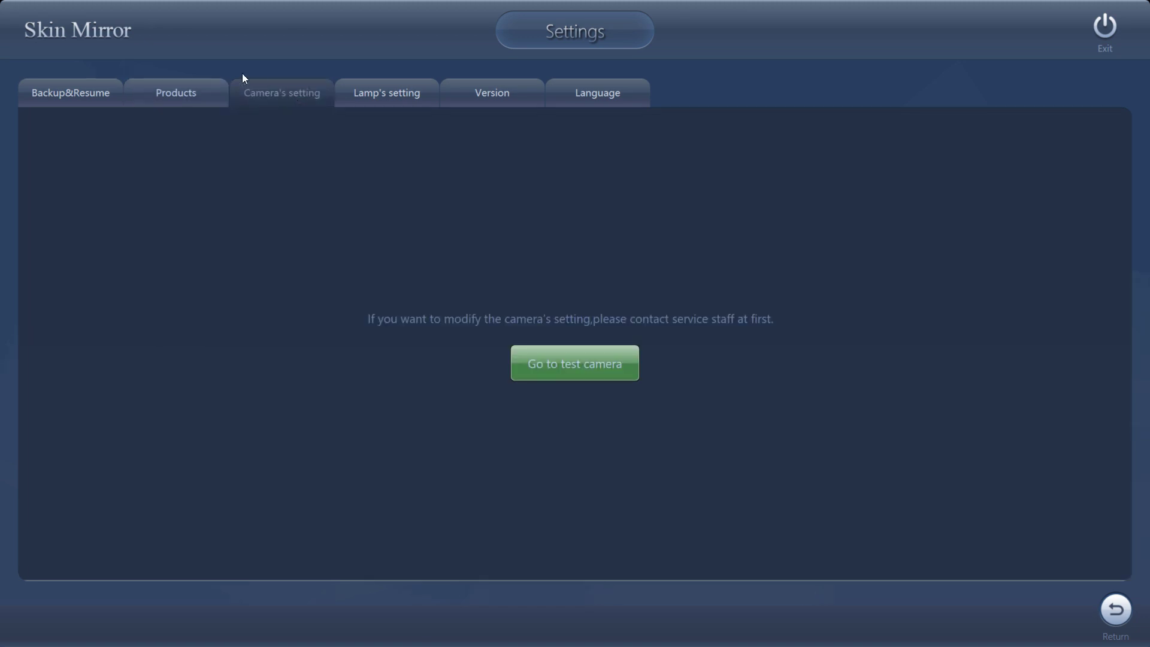
left_click(590, 366)
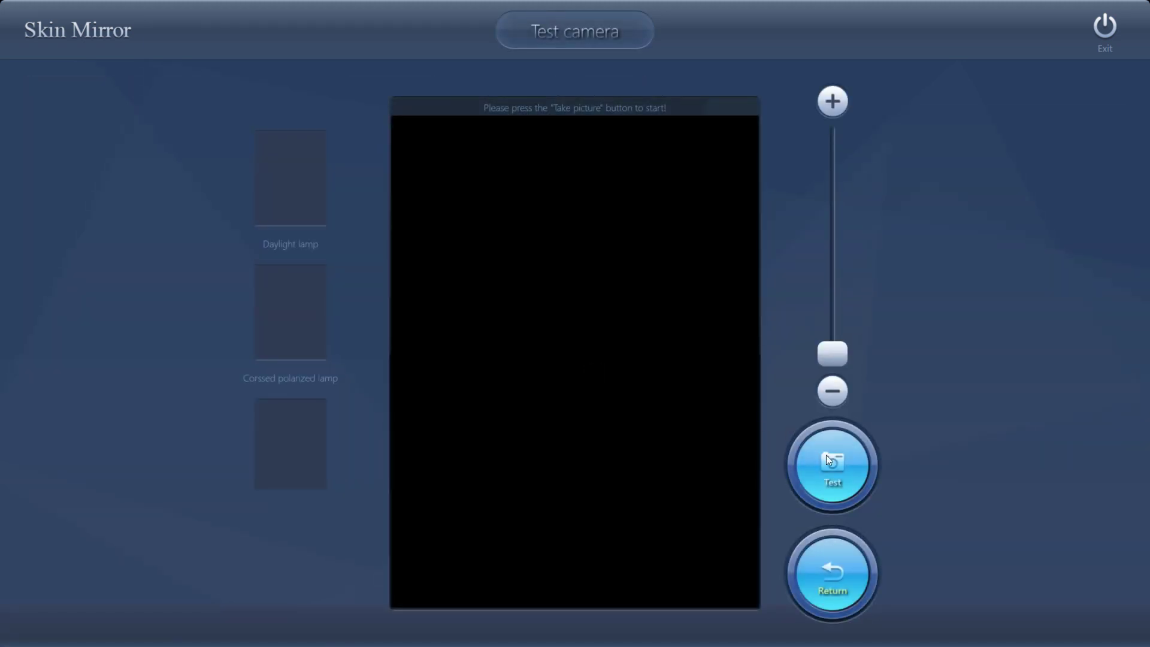
left_click(836, 469)
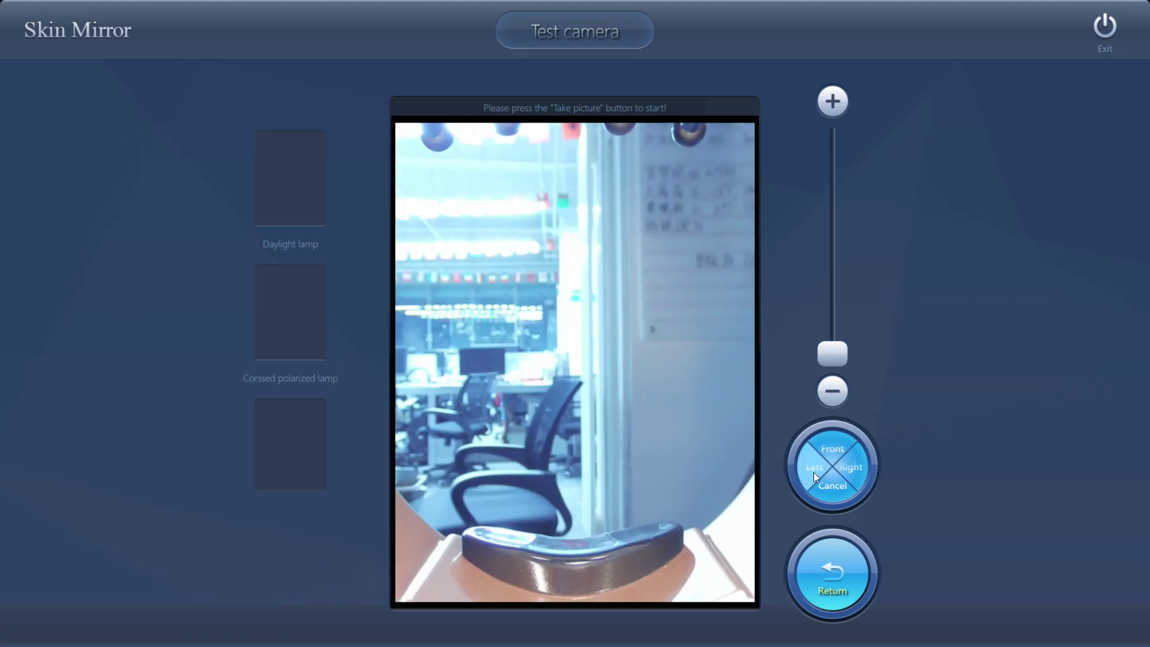
left_click(835, 446)
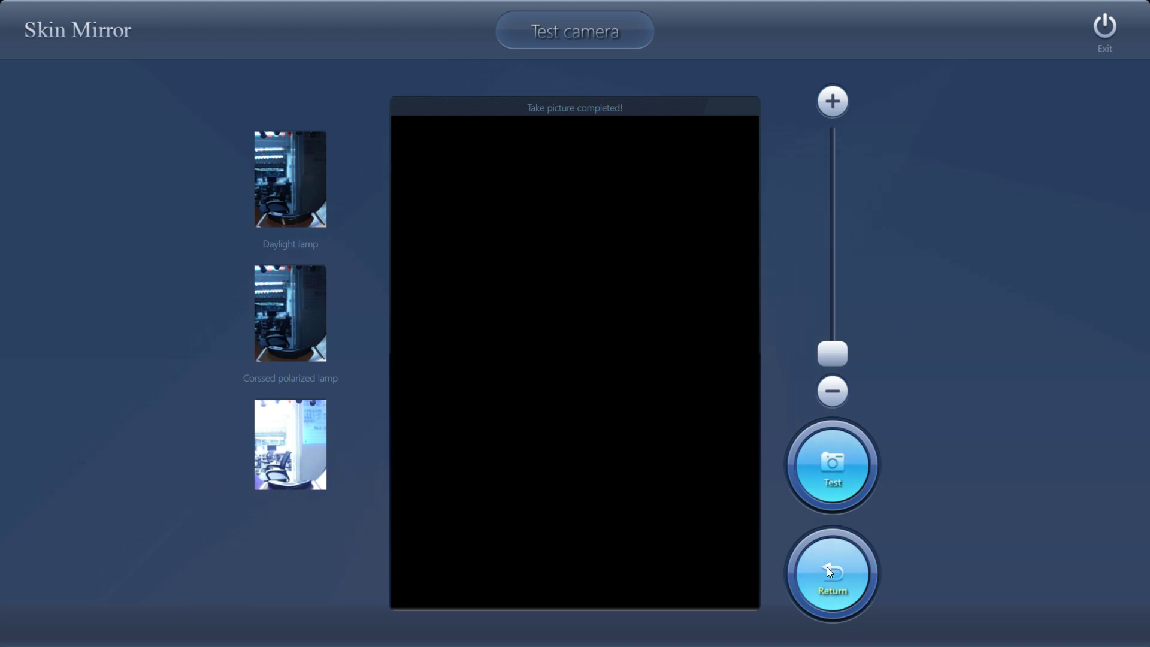
left_click(843, 591)
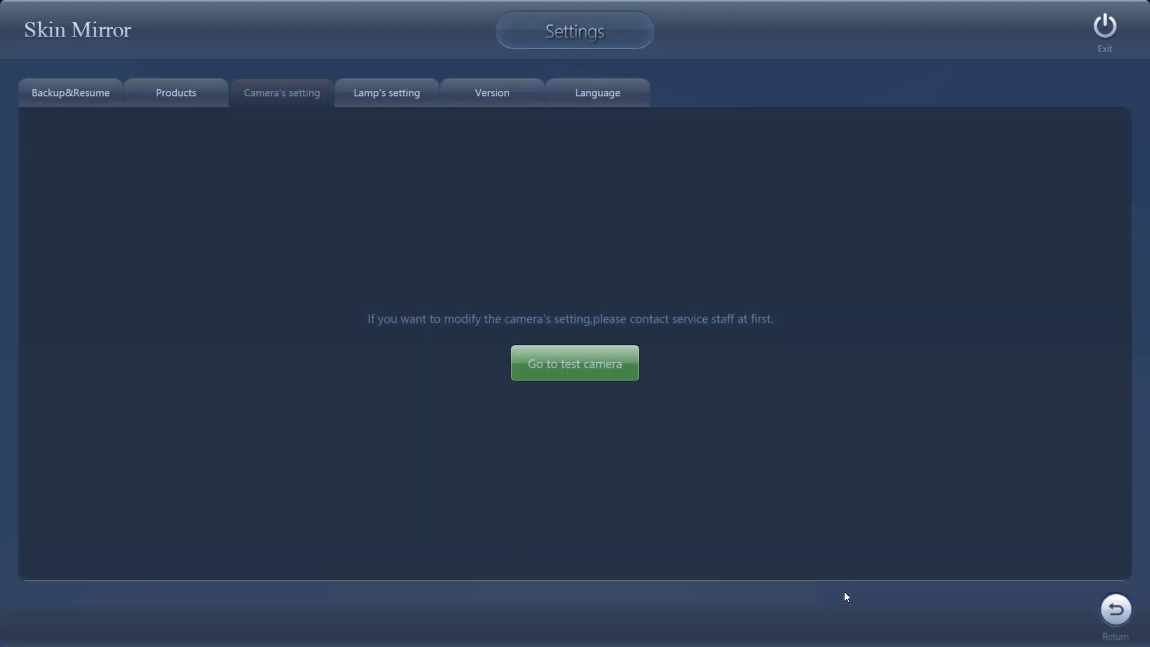
- Try the brightness sliders of the daylight, cross-polarized and UV lamps in the lamp settings
left_click(403, 102)
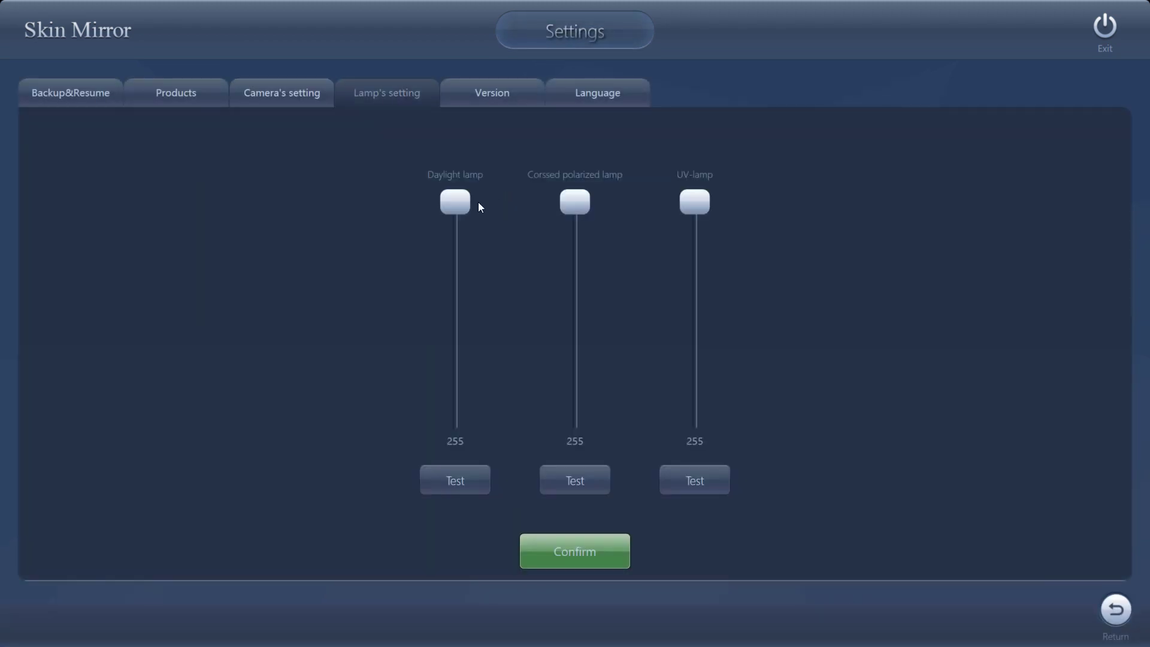
mouse_move(466, 200)
left_mouse_down()
mouse_move(453, 249)
mouse_move(459, 198)
left_mouse_up()
mouse_move(571, 207)
left_mouse_down()
mouse_move(569, 256)
mouse_move(573, 202)
left_mouse_up()
mouse_move(696, 203)
left_mouse_down()
mouse_move(696, 265)
mouse_move(699, 181)
left_mouse_up()
- View the software version and the current language settings, and return to the welcome screen
left_click(539, 82)
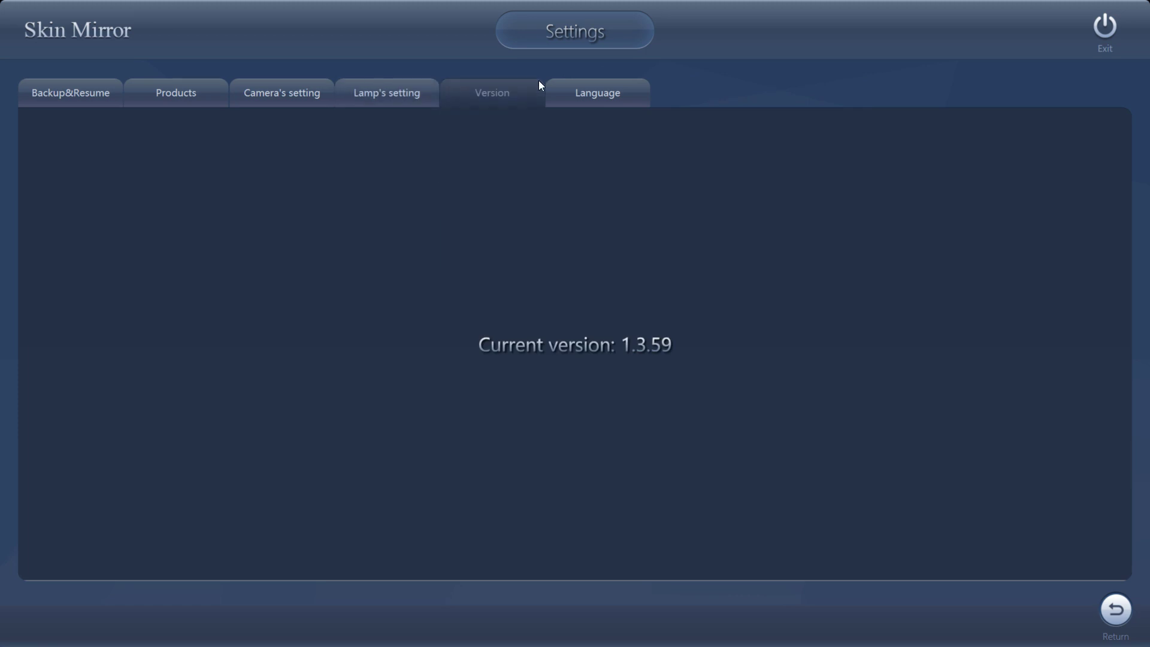
left_click(623, 93)
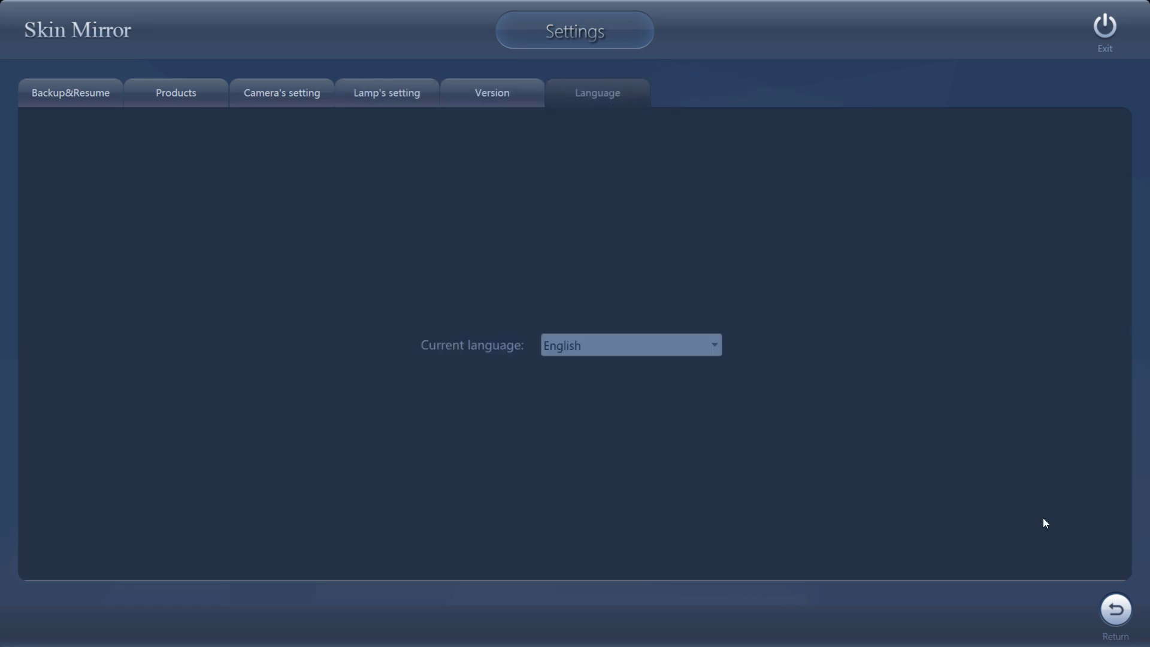
left_click(1115, 609)
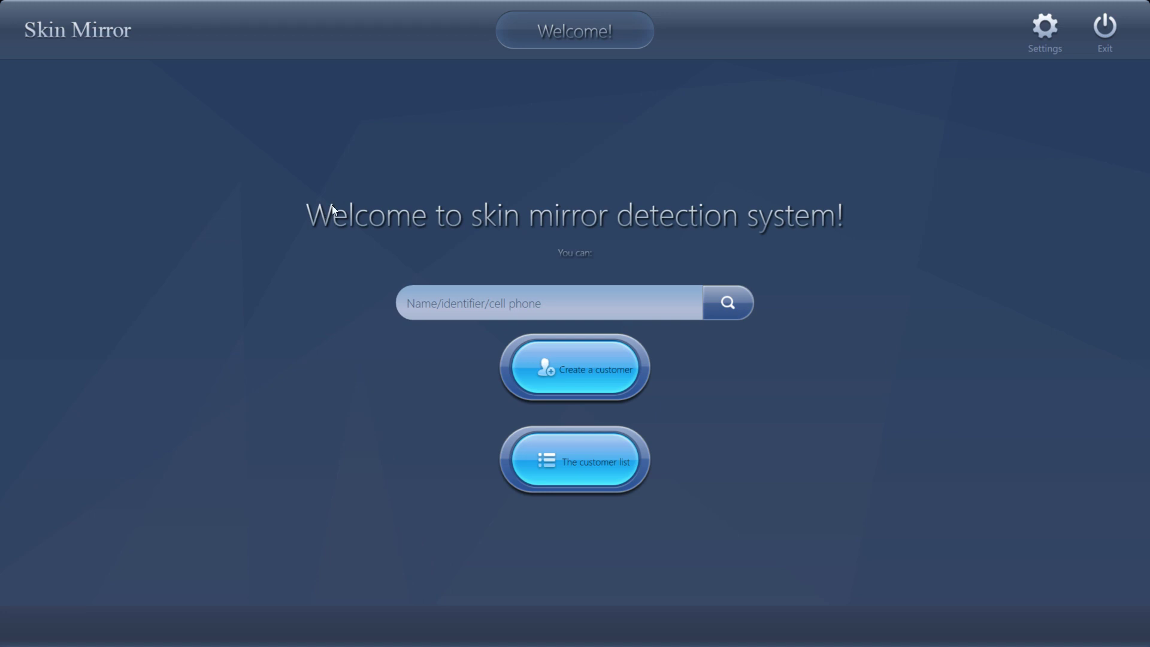
- Look through the customer list from the welcome screen down to its last entries, and close it
left_click(595, 478)
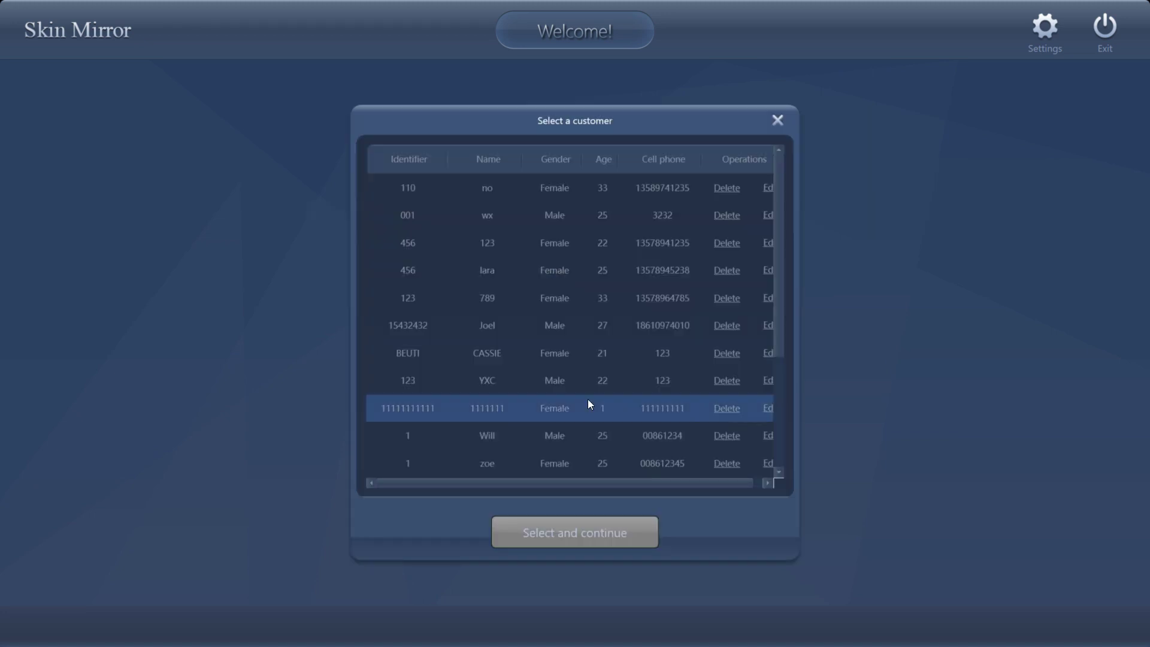
scroll(588, 399, "down", 2)
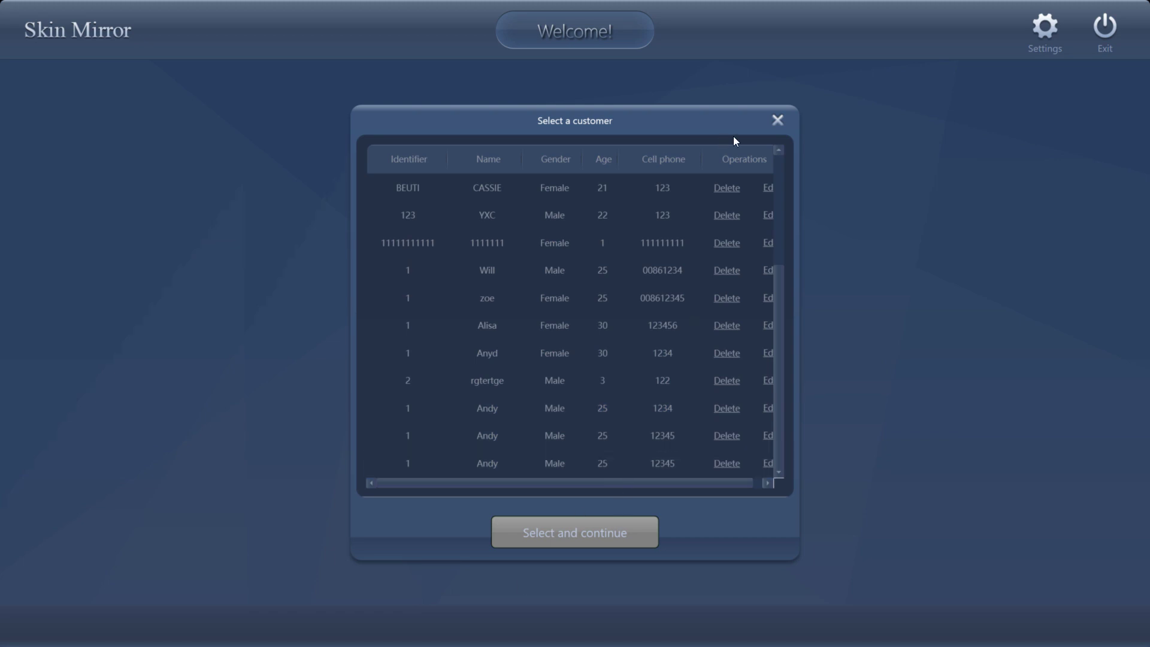
left_click(777, 121)
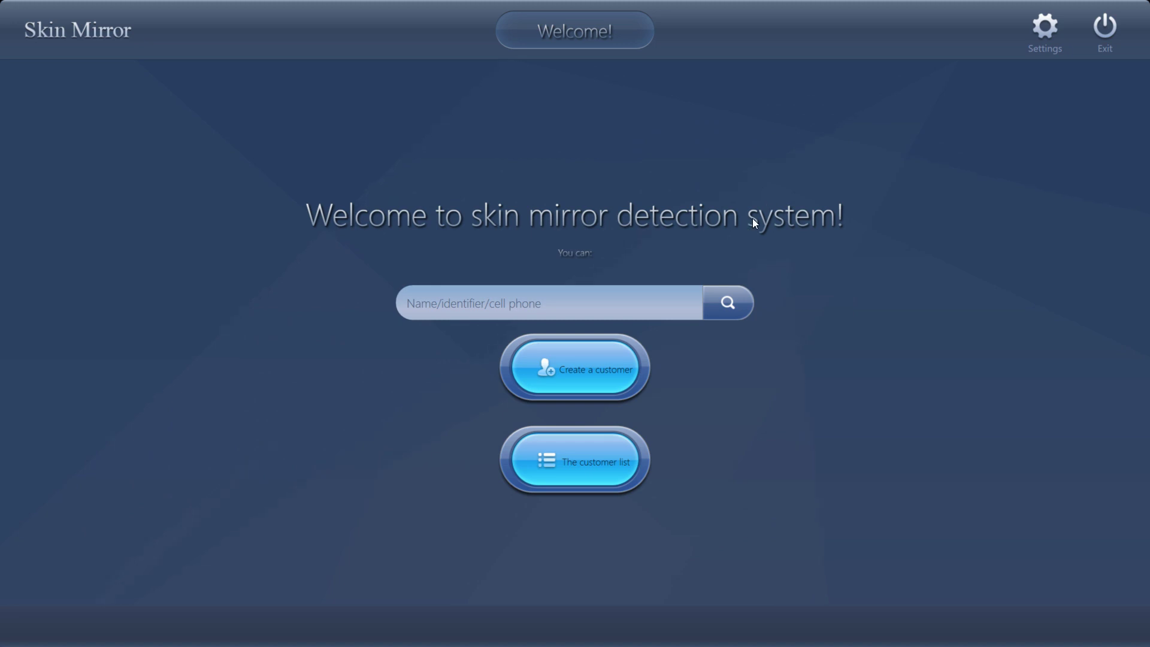
- Exit the program and confirm the exit
left_click(1106, 35)
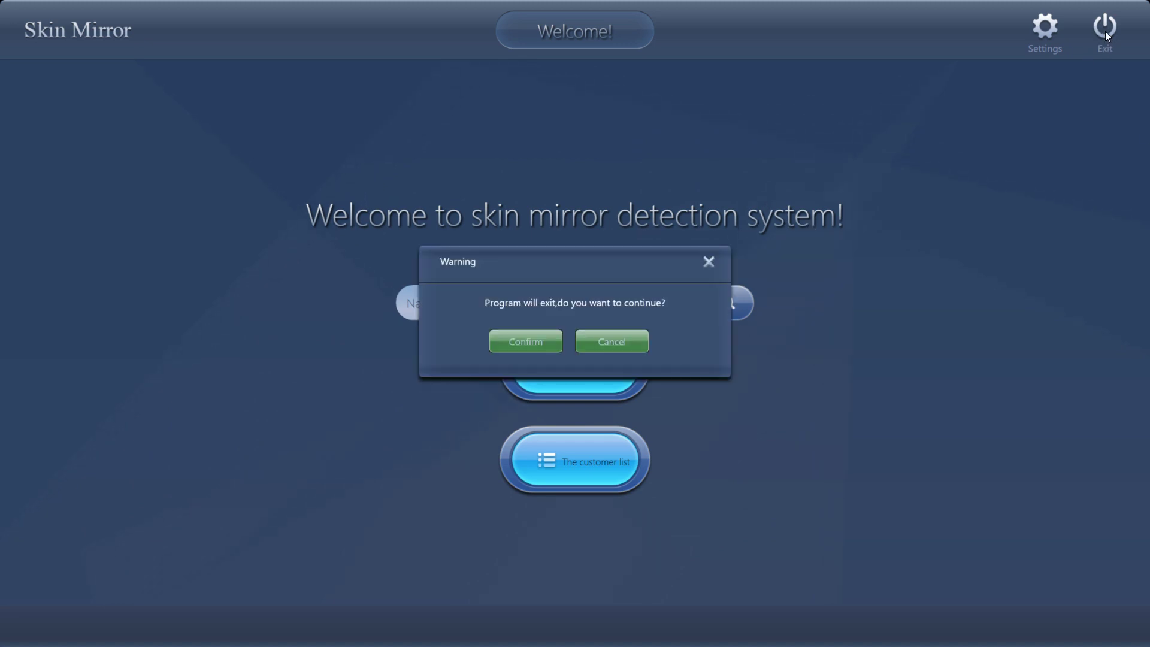
left_click(542, 344)
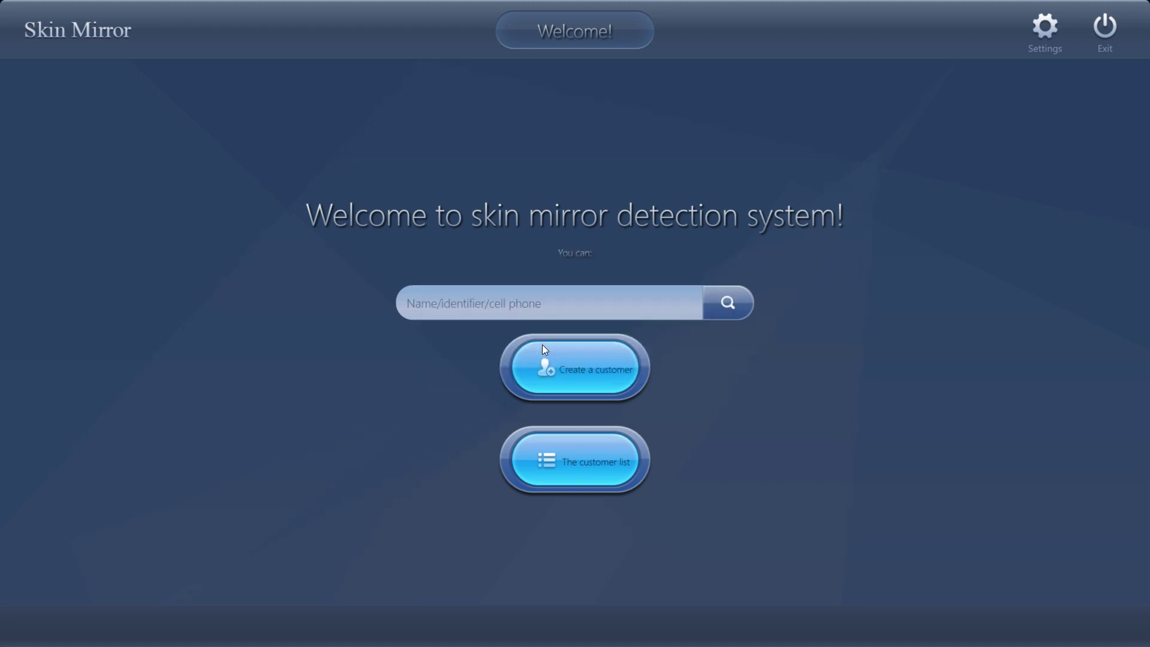